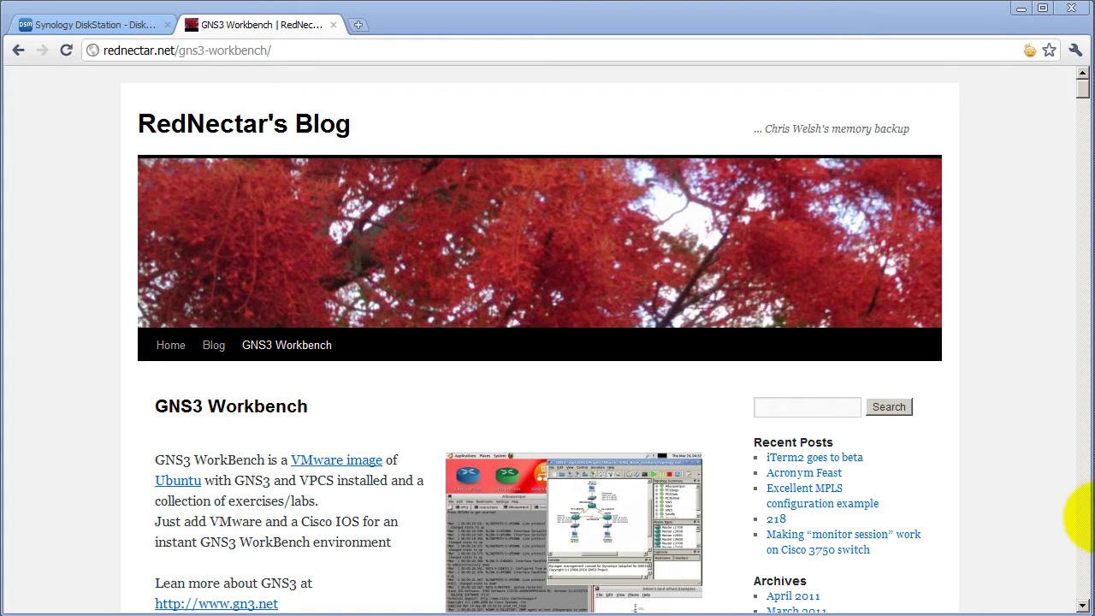
Open the GNS3 WorkBench 5.6 folder in the cisco Explorer window
{"action": "left_click_drag", "start_coordinate": [1094, 123], "coordinate": [829, 122]}
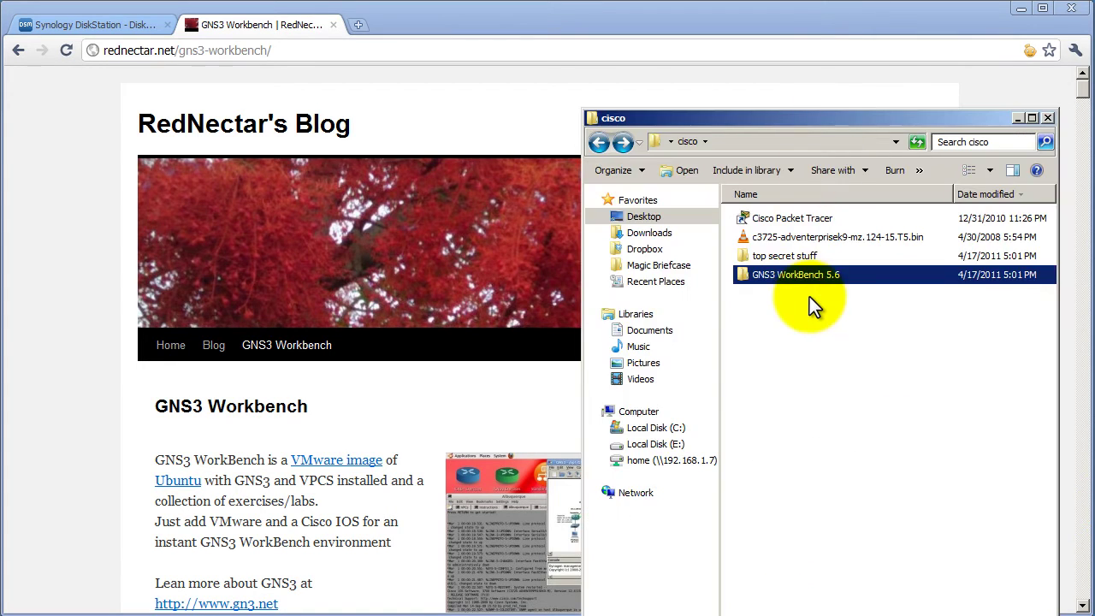
{"action": "left_click", "coordinate": [792, 274]}
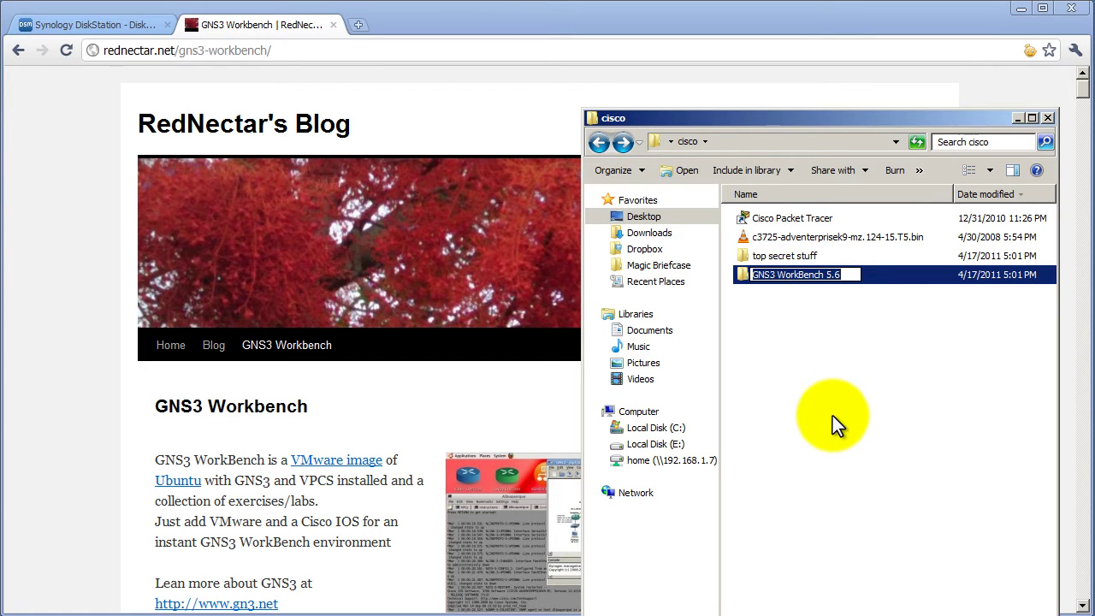
{"action": "double_click", "coordinate": [744, 275]}
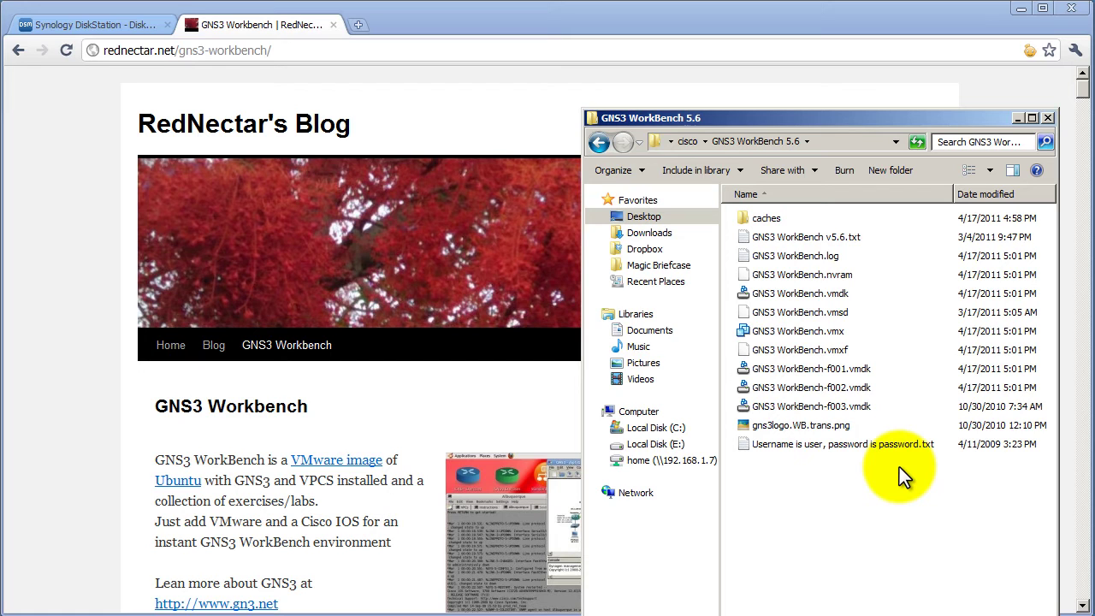
Open GNS3 WorkBench.vmx with VMware Player
{"action": "left_click", "coordinate": [835, 337]}
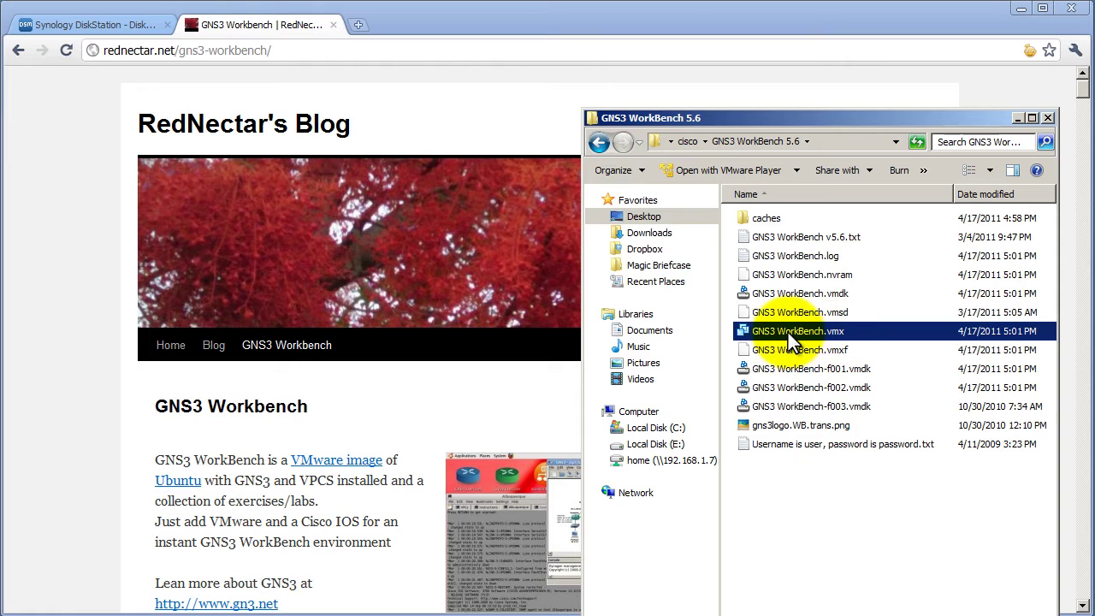
{"action": "right_click", "coordinate": [763, 335]}
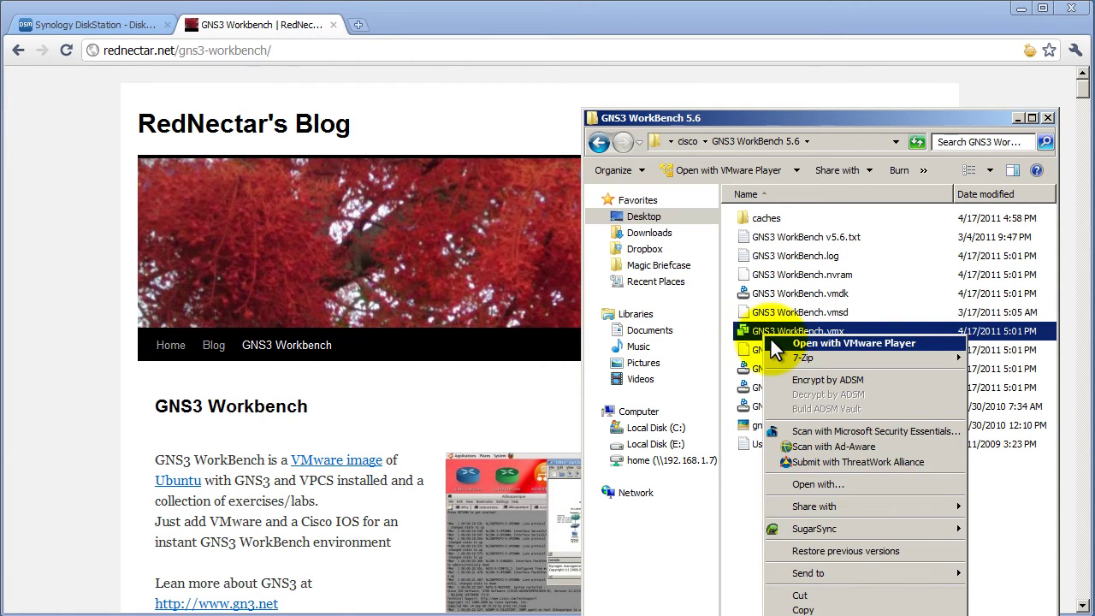
{"action": "left_click", "coordinate": [771, 340]}
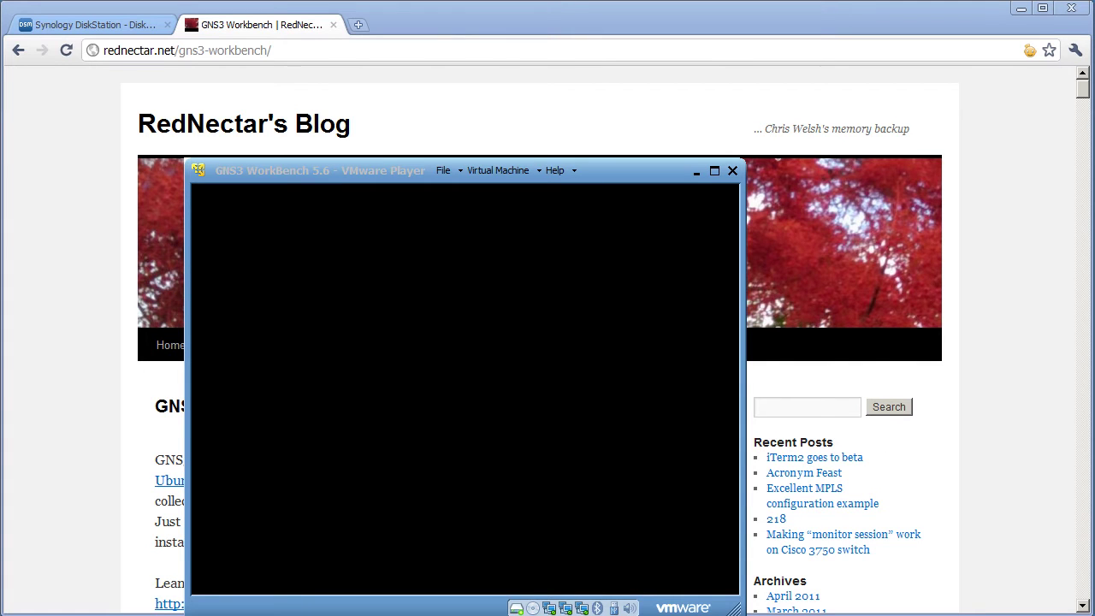
Move the VMware Player window up-left and widen it while the VM boots
{"action": "left_click_drag", "start_coordinate": [641, 170], "coordinate": [624, 107]}
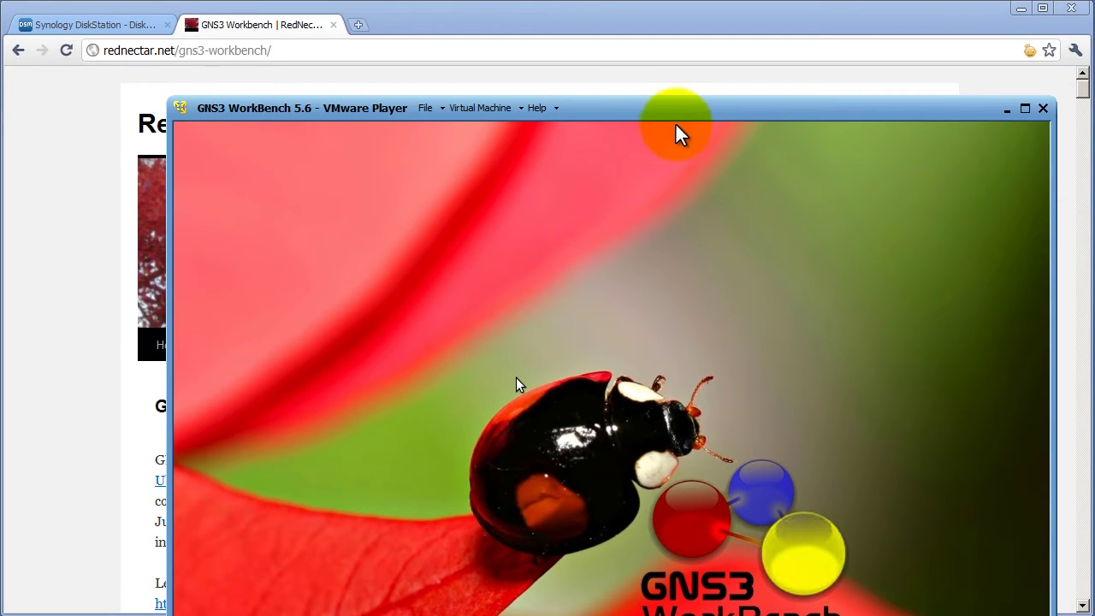
{"action": "left_click_drag", "start_coordinate": [679, 114], "coordinate": [489, 20]}
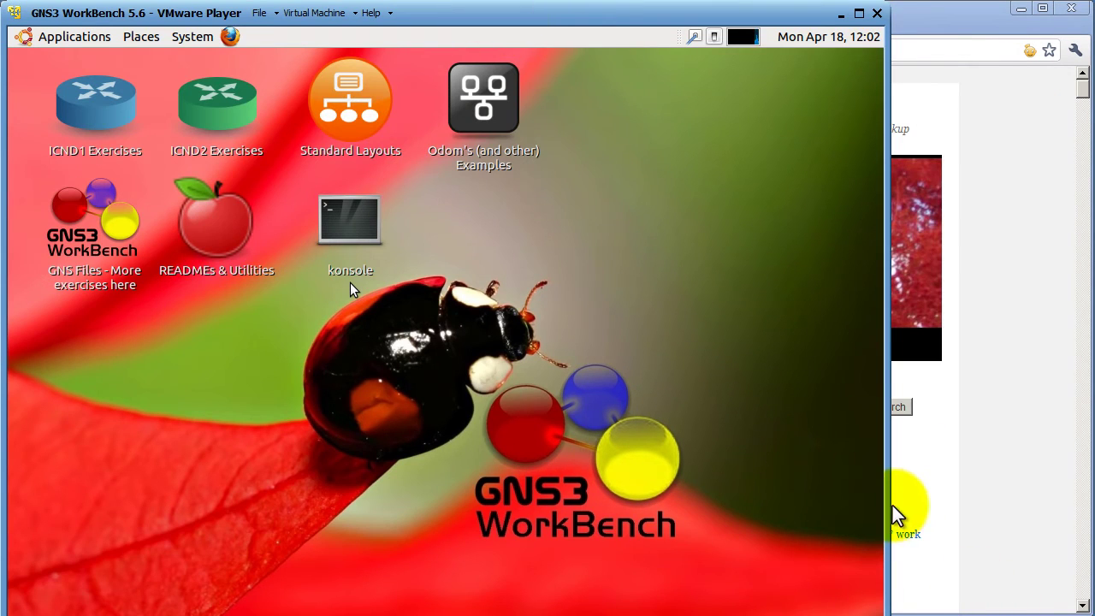
{"action": "left_click_drag", "start_coordinate": [891, 502], "coordinate": [1079, 508]}
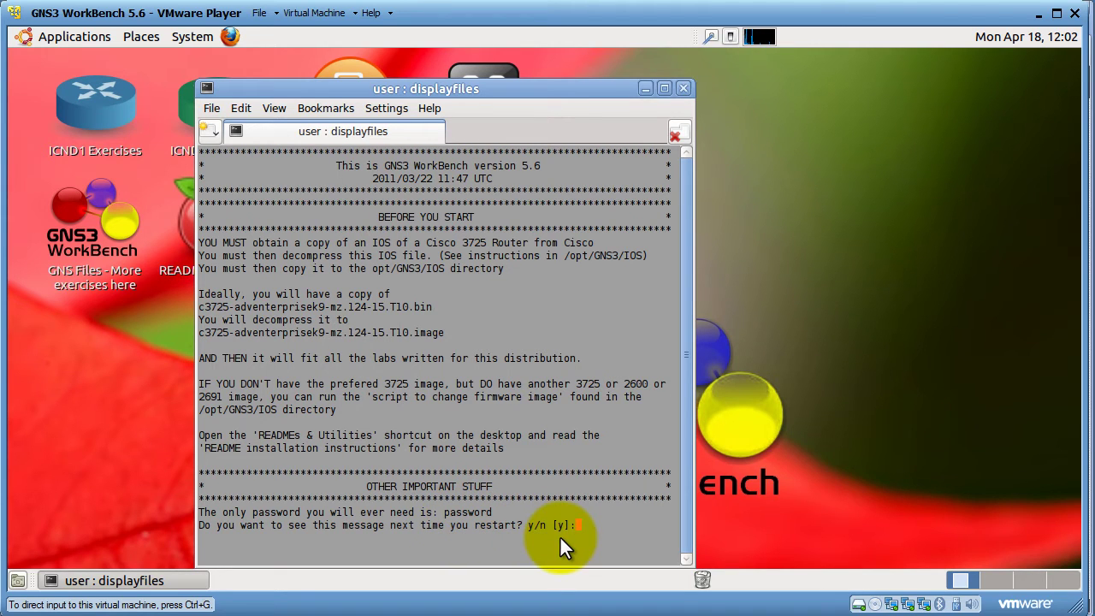
Close the 'user : displayfiles' start-up notes terminal
{"action": "left_click", "coordinate": [685, 87]}
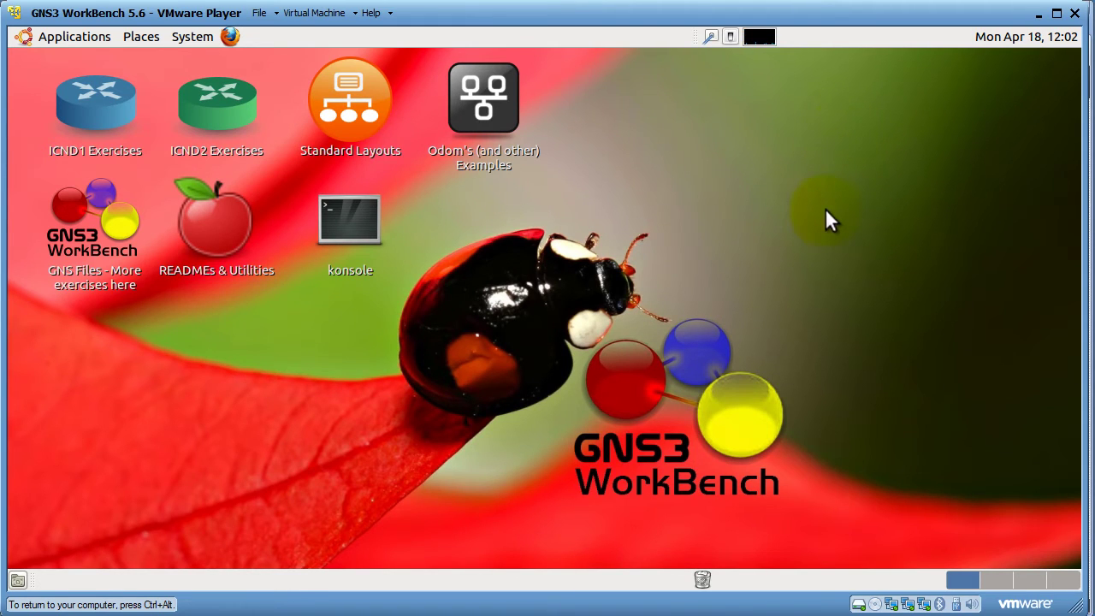
Browse to Places > GNS3 in the VM, expand the IOS folder, and select it
{"action": "left_click", "coordinate": [155, 35]}
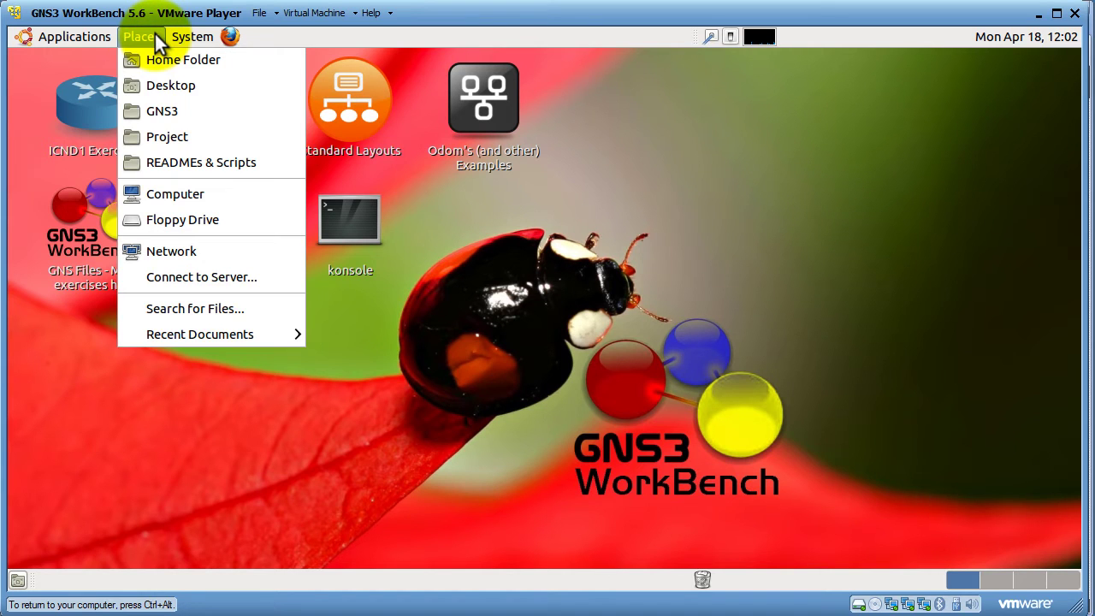
{"action": "left_click", "coordinate": [174, 110]}
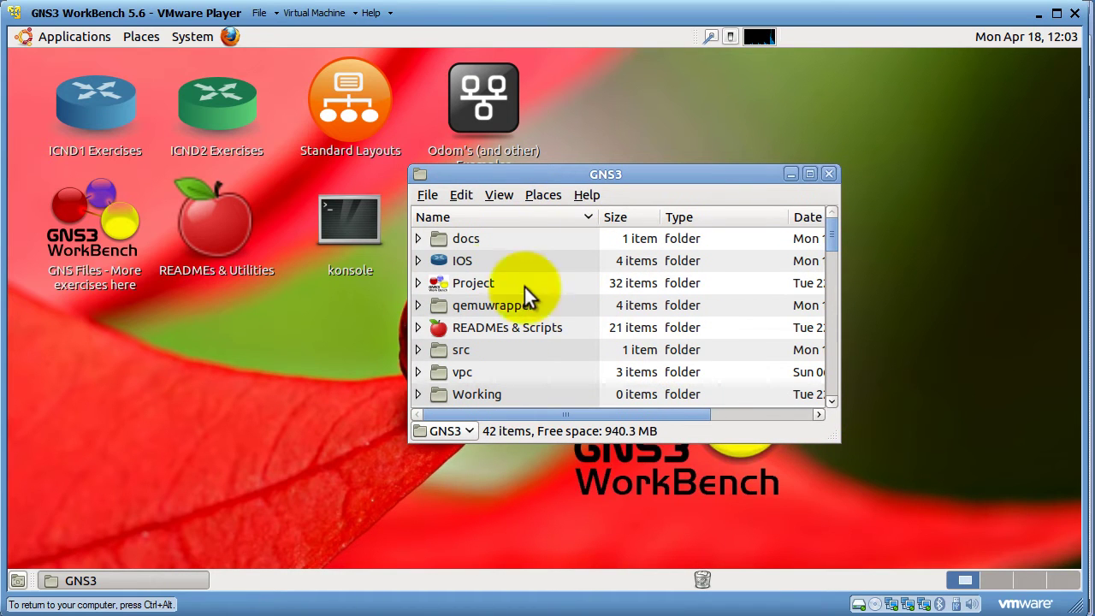
{"action": "left_click", "coordinate": [417, 261]}
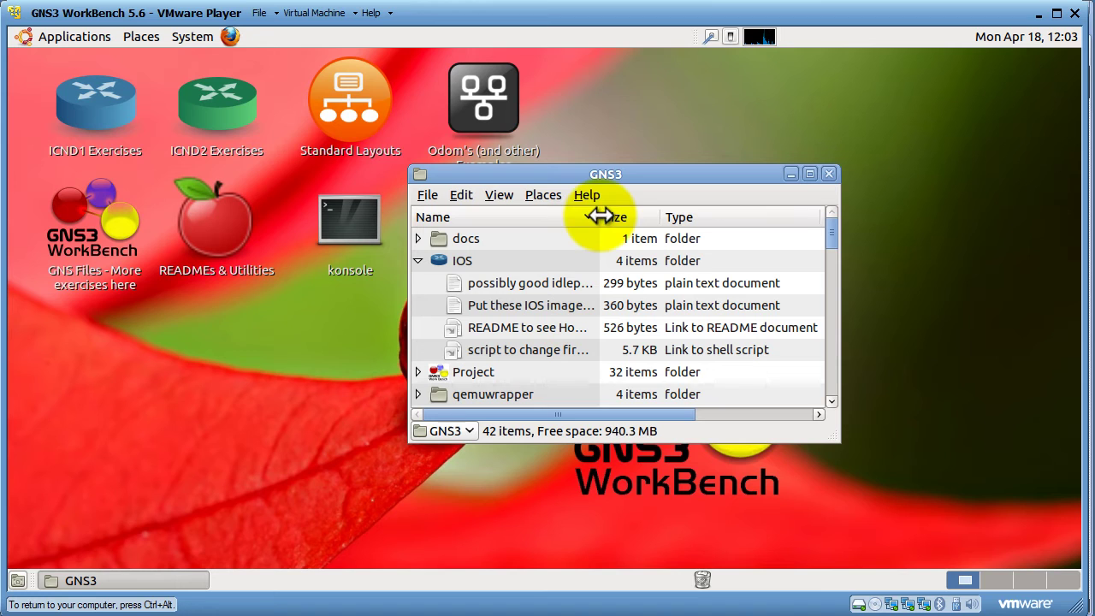
{"action": "left_click_drag", "start_coordinate": [599, 218], "coordinate": [741, 224]}
{"action": "left_click", "coordinate": [546, 305]}
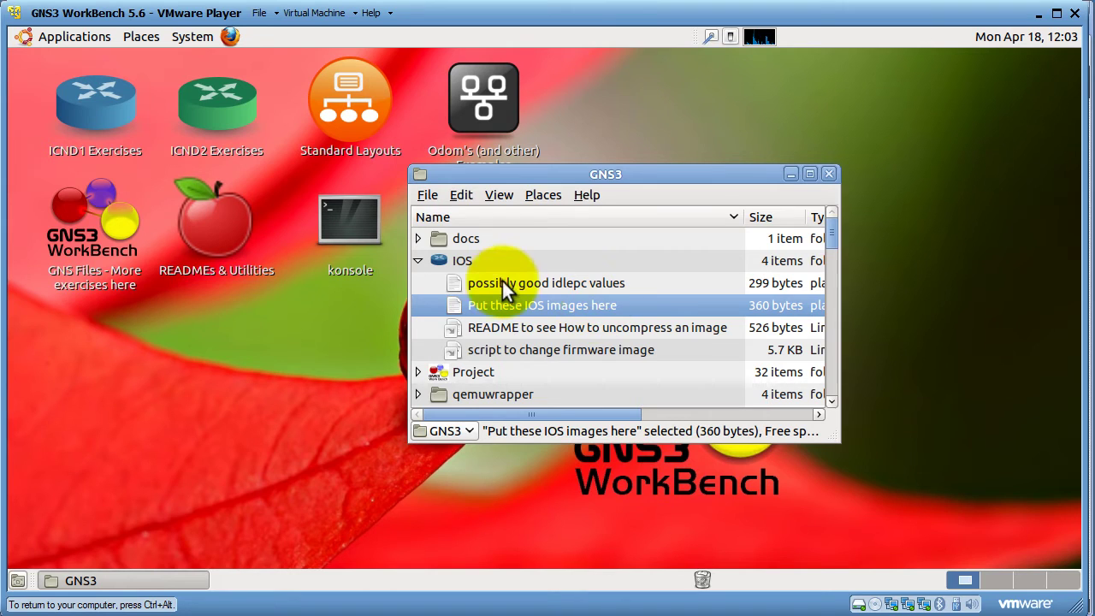
{"action": "left_click", "coordinate": [468, 263]}
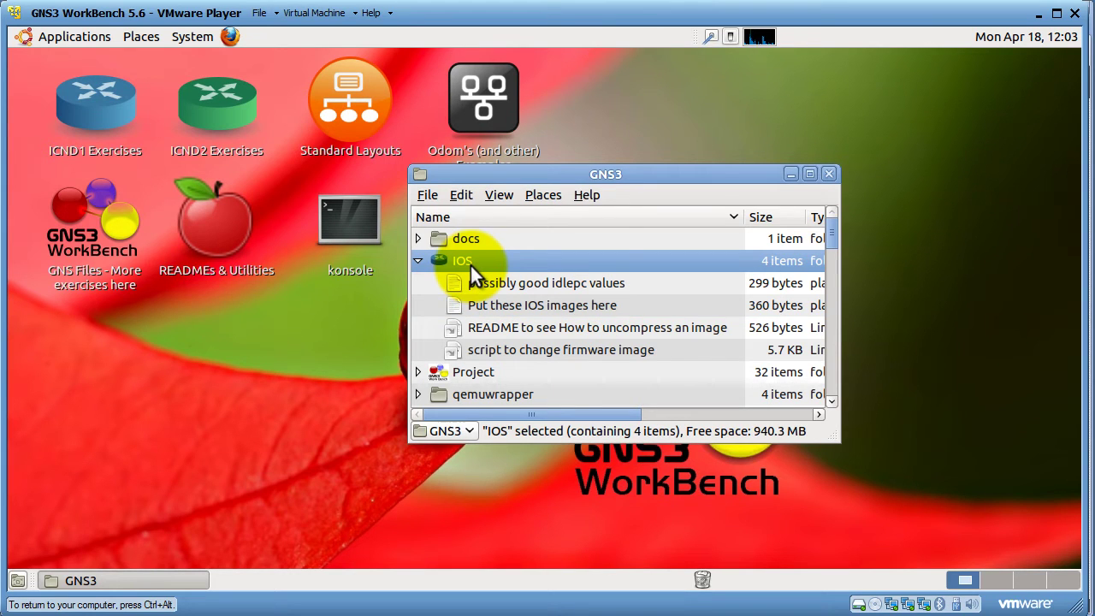
Copy c3725-adventerprisek9-mz.124-15.T5.bin from the host cisco folder into the VM's IOS folder
{"action": "left_click_drag", "start_coordinate": [1089, 85], "coordinate": [791, 76]}
{"action": "left_click", "coordinate": [741, 91]}
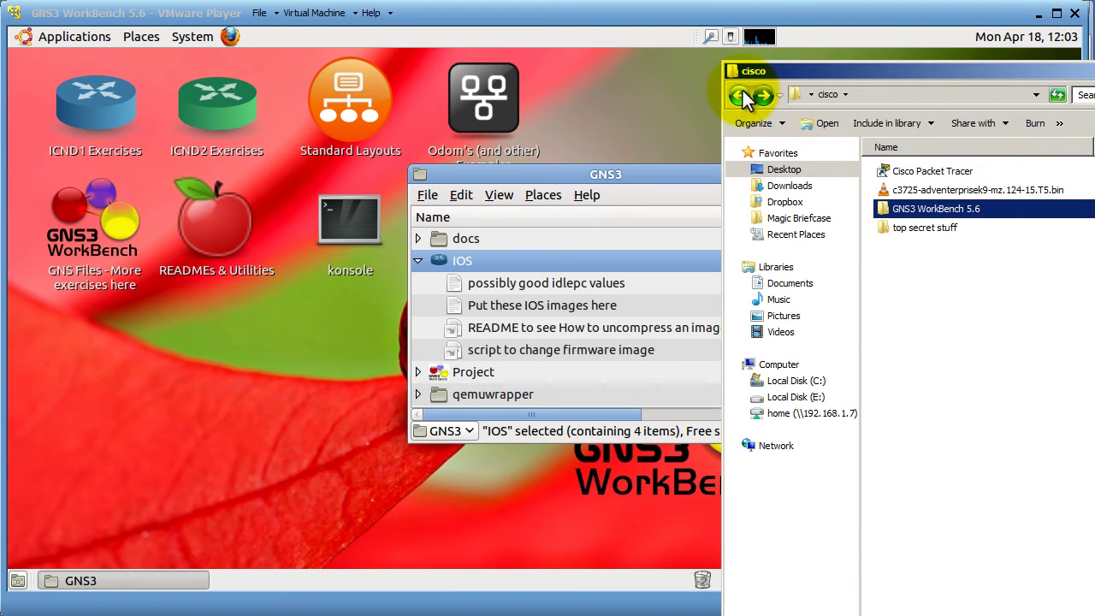
{"action": "left_click", "coordinate": [988, 189]}
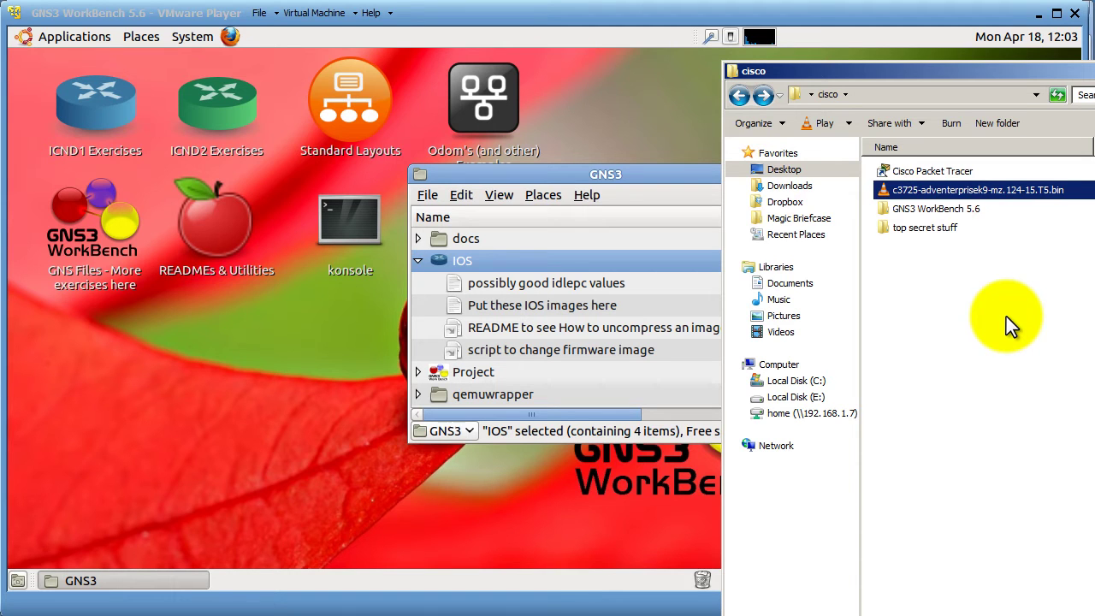
{"action": "left_click_drag", "start_coordinate": [927, 194], "coordinate": [505, 261]}
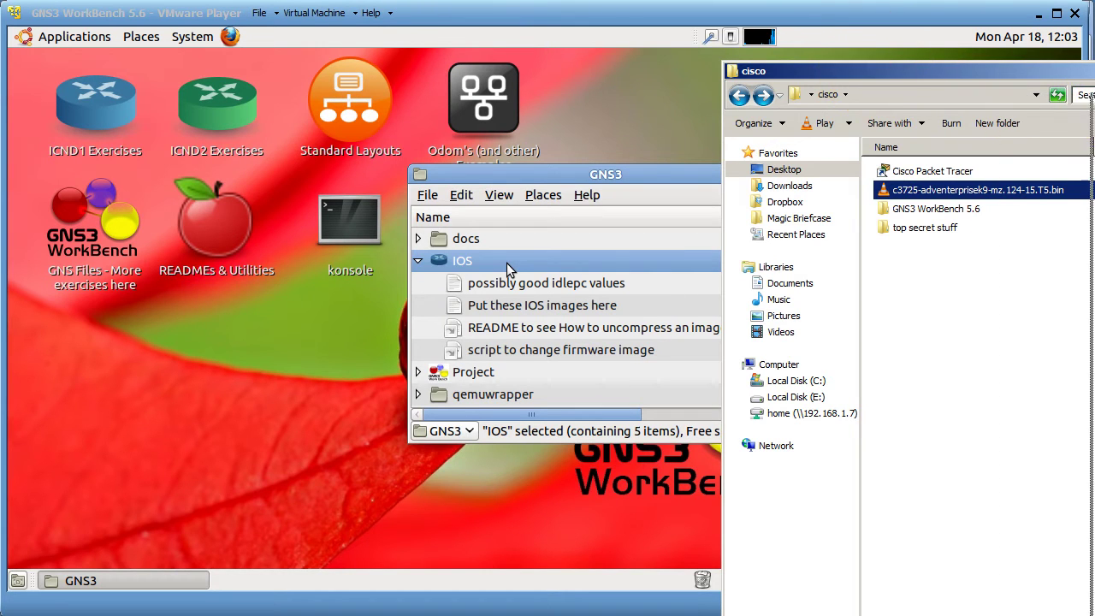
{"action": "left_click", "coordinate": [770, 257]}
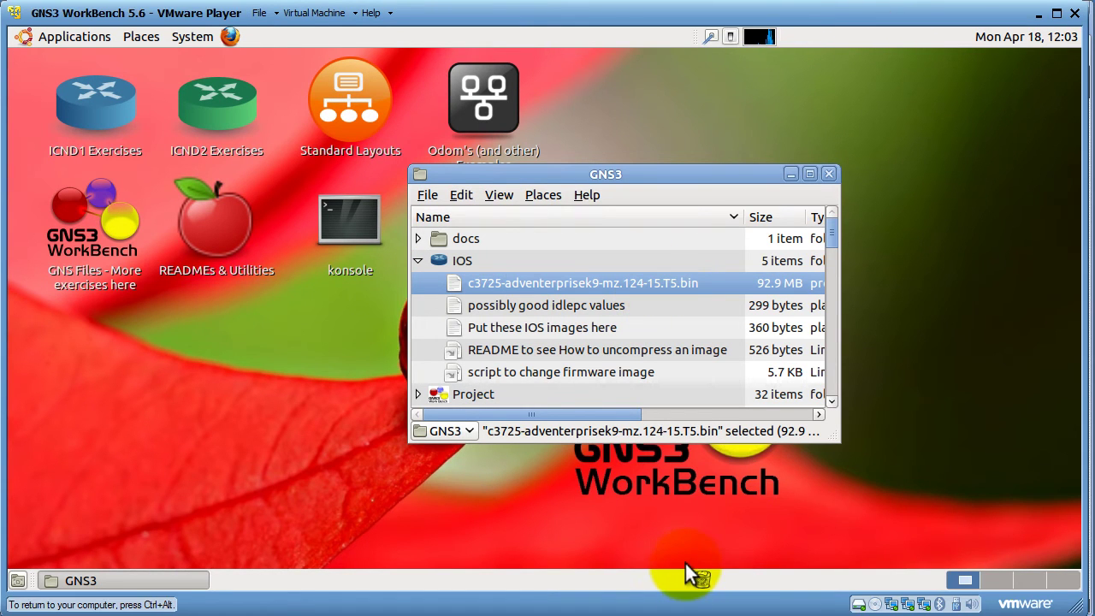
{"action": "left_click", "coordinate": [829, 174]}
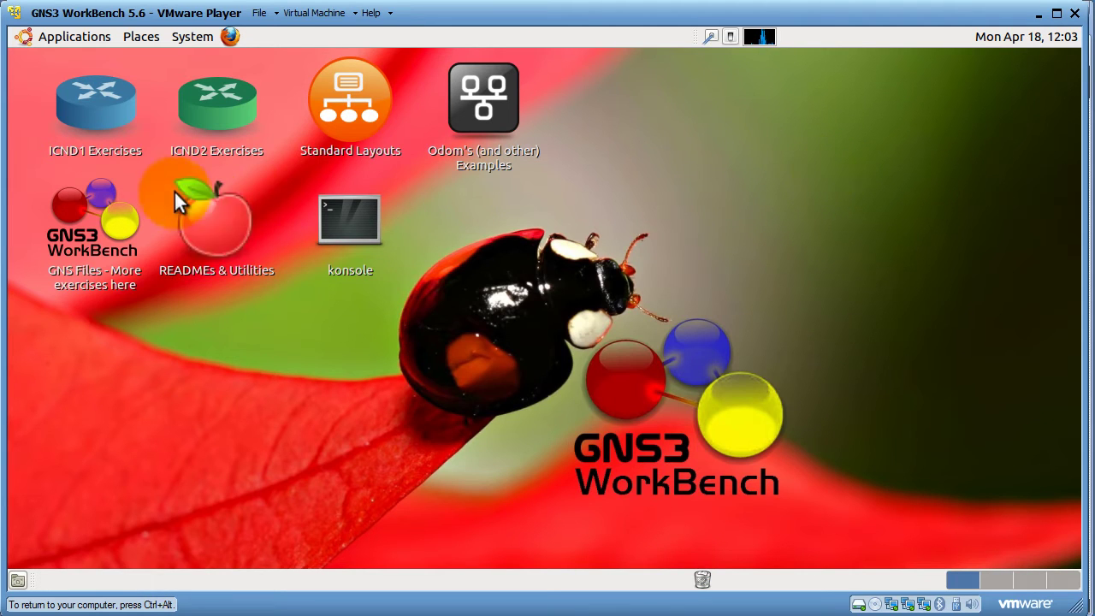
{"action": "double_click", "coordinate": [95, 195]}
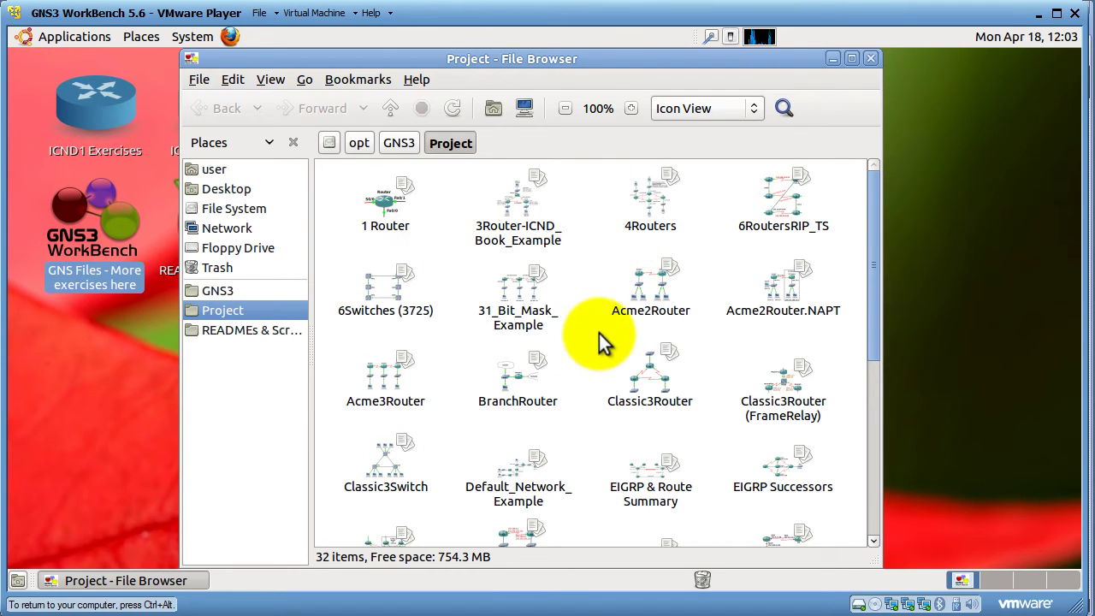
{"action": "scroll", "coordinate": [599, 334], "scroll_direction": "down", "scroll_amount": 5}
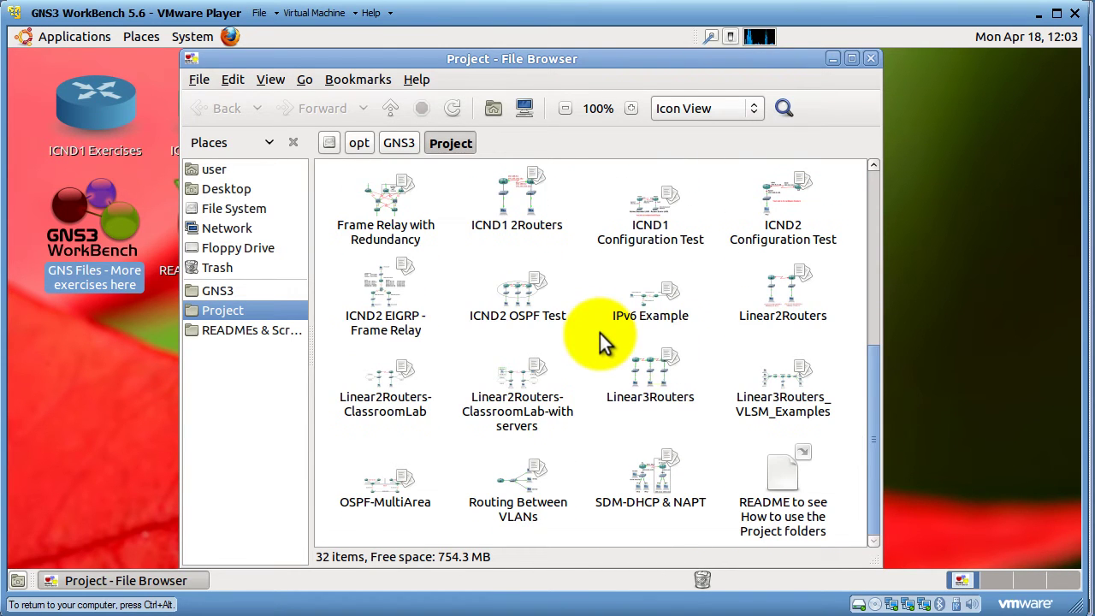
{"action": "scroll", "coordinate": [697, 337], "scroll_direction": "up", "scroll_amount": 5}
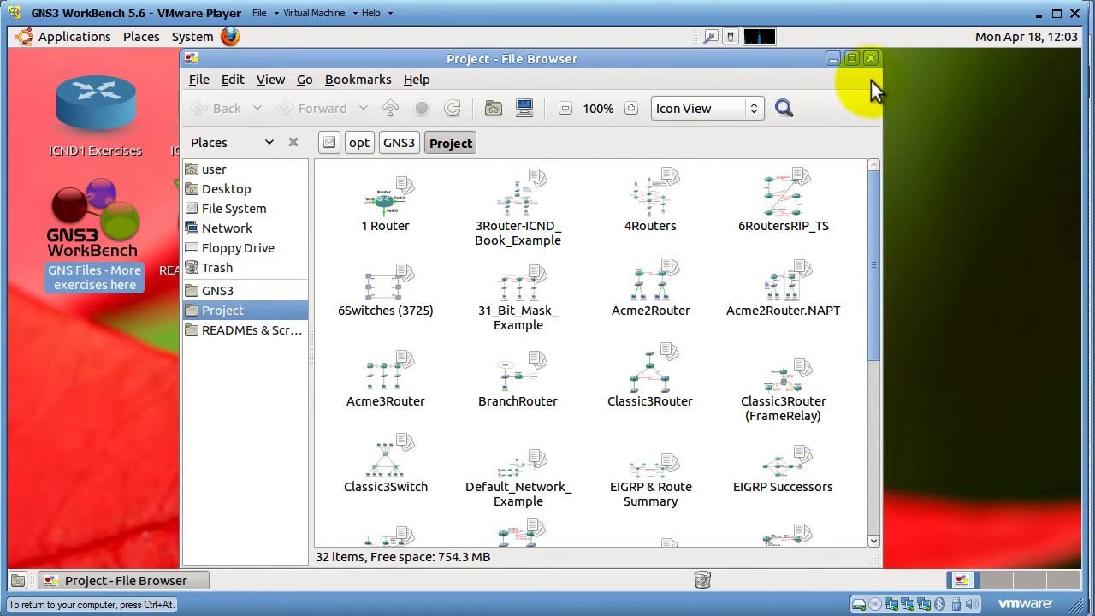
{"action": "scroll", "coordinate": [730, 291], "scroll_direction": "down", "scroll_amount": 3}
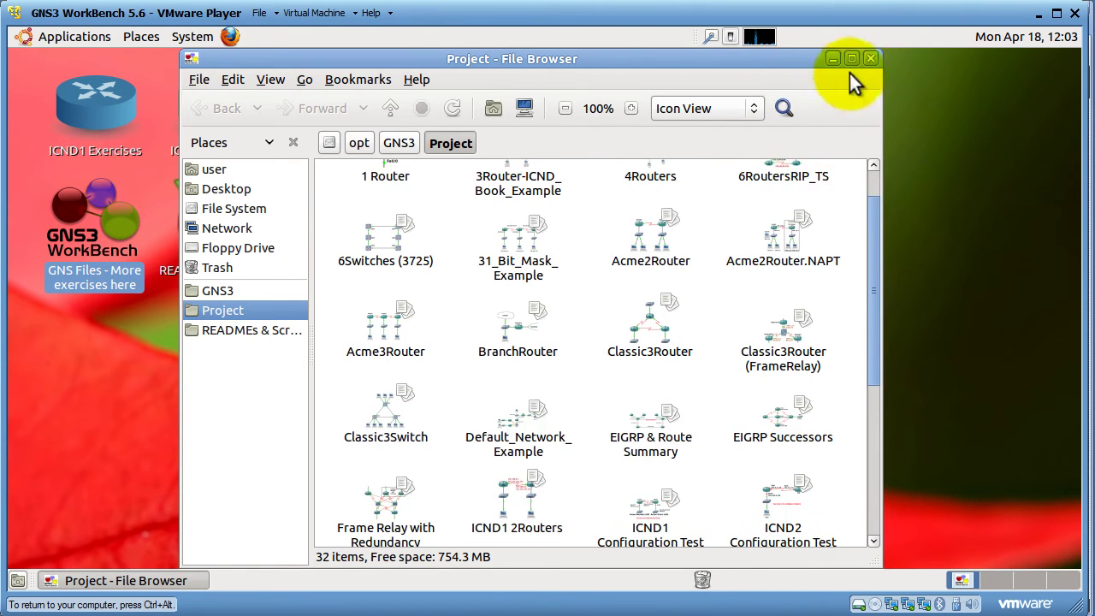
{"action": "left_click", "coordinate": [871, 58]}
{"action": "left_click", "coordinate": [135, 106]}
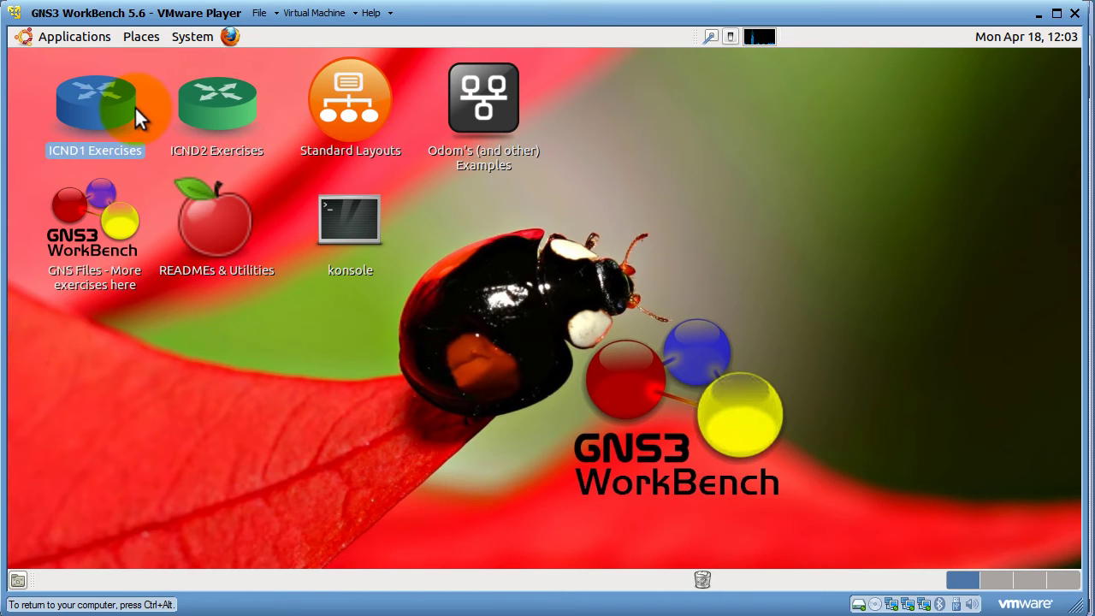
{"action": "left_click", "coordinate": [216, 109]}
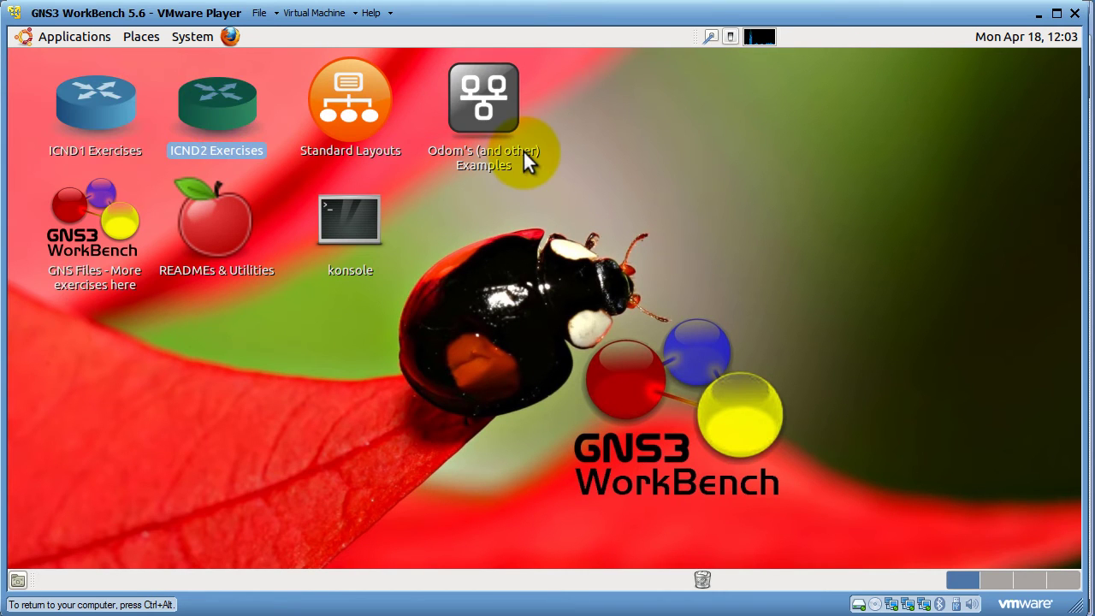
{"action": "double_click", "coordinate": [358, 103]}
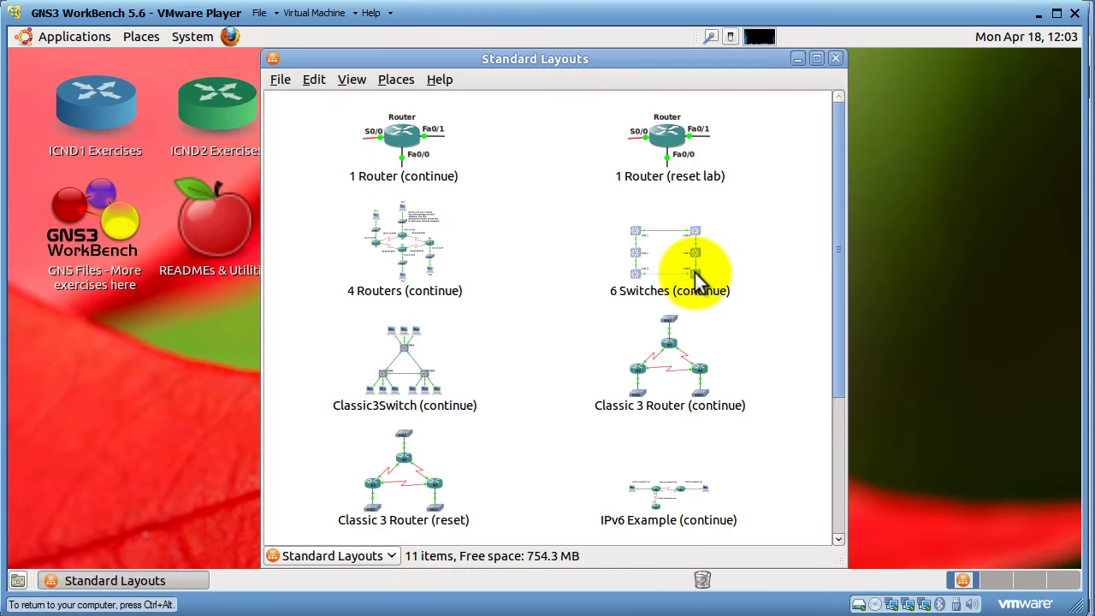
{"action": "scroll", "coordinate": [697, 278], "scroll_direction": "down", "scroll_amount": 4}
{"action": "scroll", "coordinate": [697, 278], "scroll_direction": "up", "scroll_amount": 4}
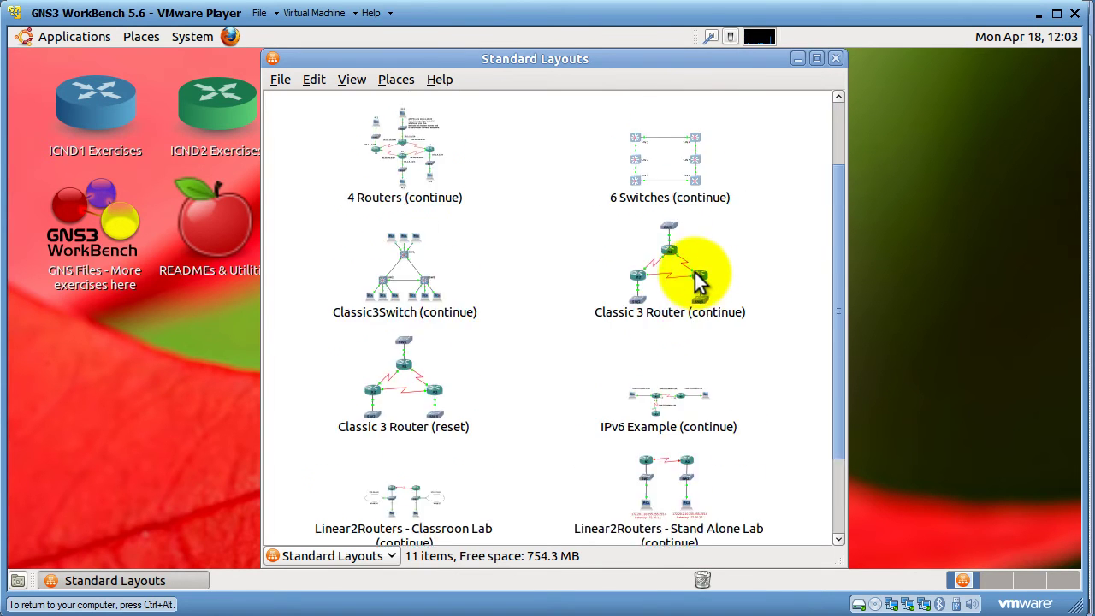
{"action": "scroll", "coordinate": [695, 280], "scroll_direction": "down", "scroll_amount": 4}
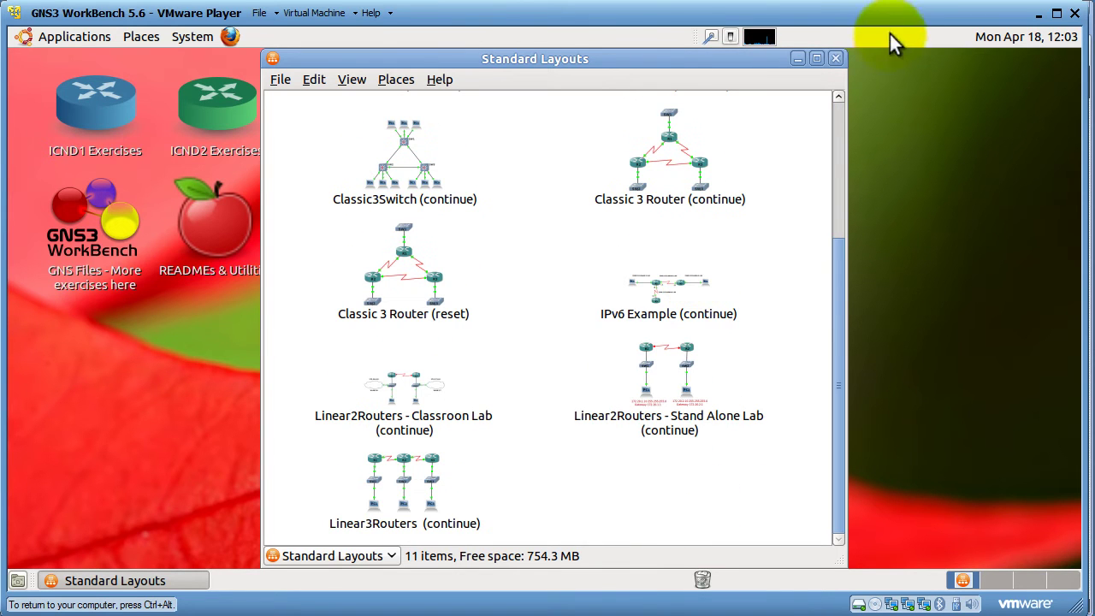
{"action": "left_click", "coordinate": [836, 59]}
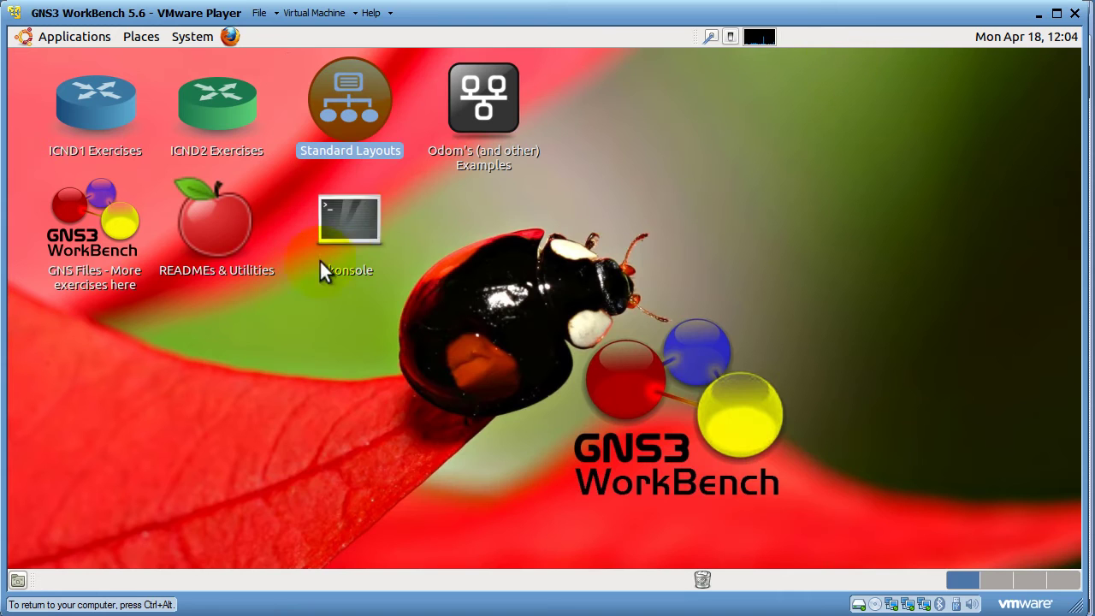
{"action": "double_click", "coordinate": [237, 227]}
{"action": "scroll", "coordinate": [551, 258], "scroll_direction": "down", "scroll_amount": 3}
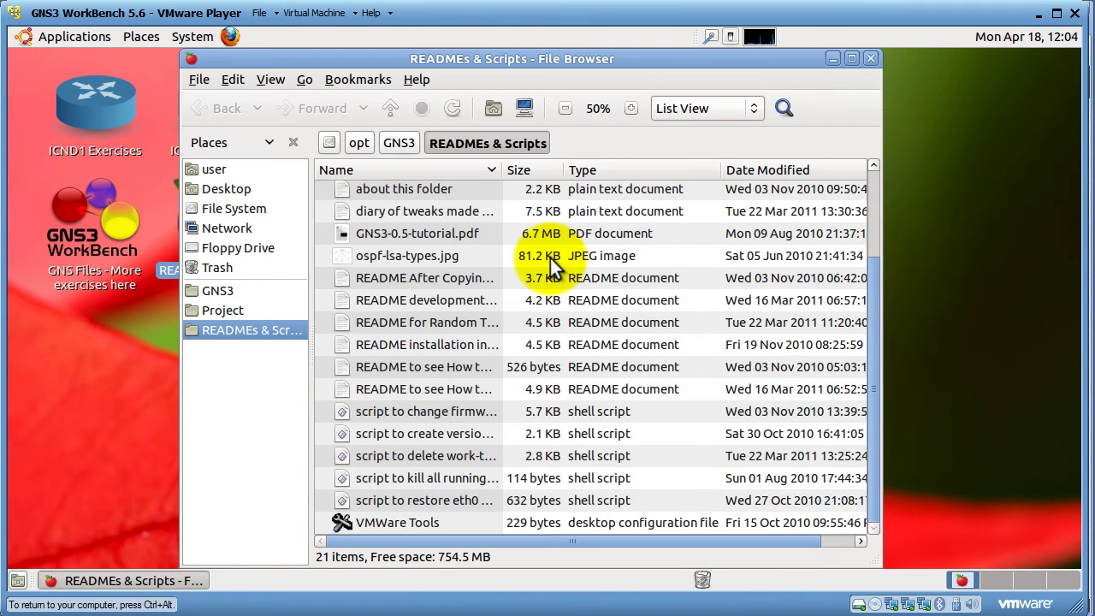
{"action": "scroll", "coordinate": [550, 258], "scroll_direction": "up", "scroll_amount": 3}
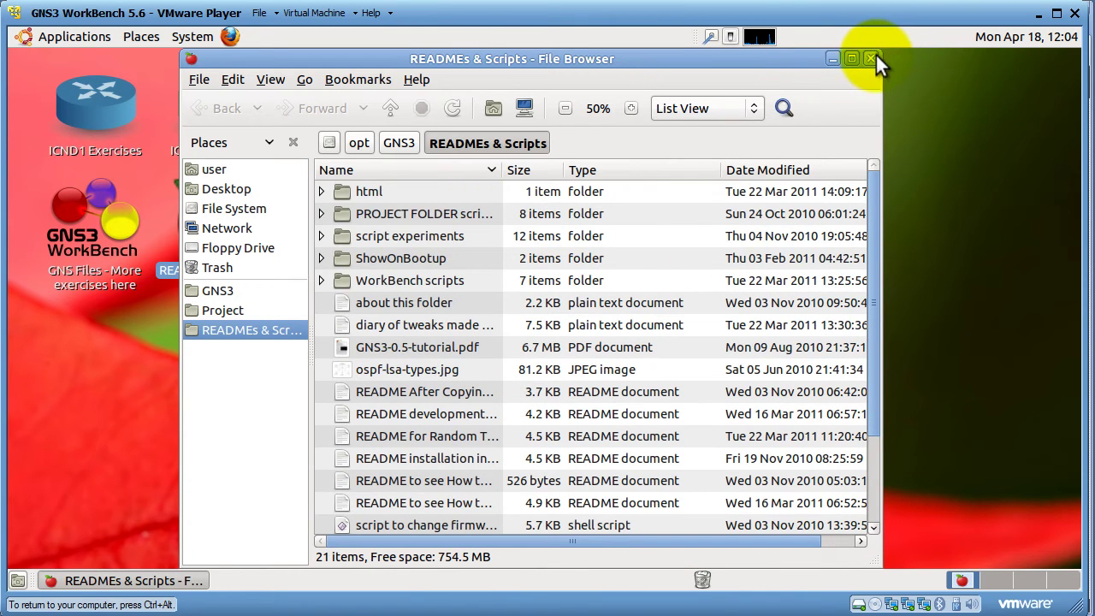
{"action": "left_click", "coordinate": [870, 57]}
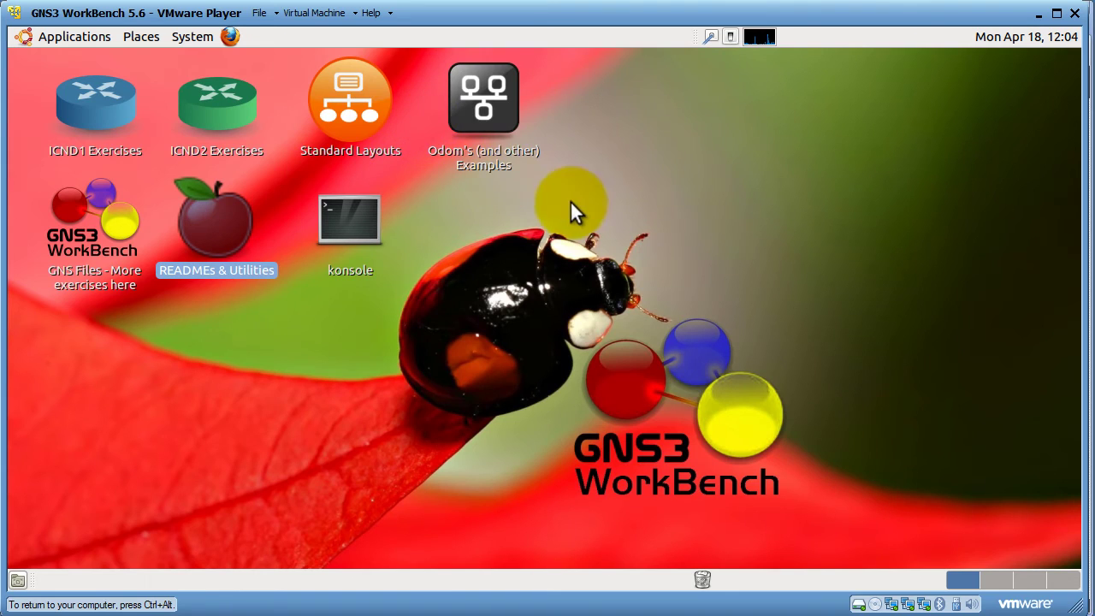
{"action": "double_click", "coordinate": [493, 103]}
{"action": "scroll", "coordinate": [404, 242], "scroll_direction": "down", "scroll_amount": 3}
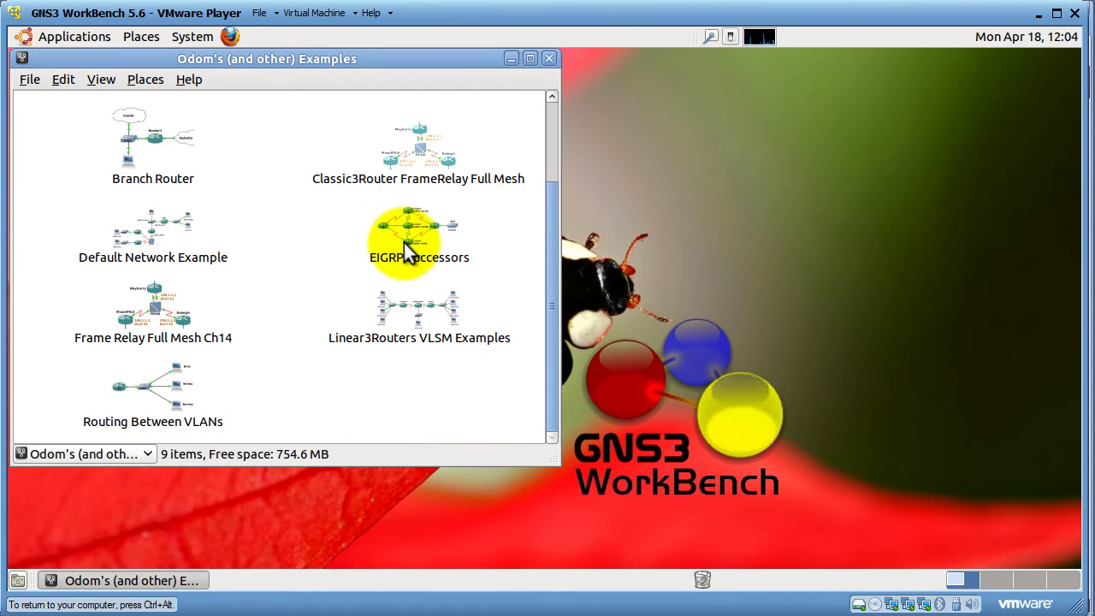
{"action": "scroll", "coordinate": [404, 243], "scroll_direction": "up", "scroll_amount": 3}
Close the Odom's examples window and launch GNS3 from Applications, entering the admin password
{"action": "left_click", "coordinate": [550, 58]}
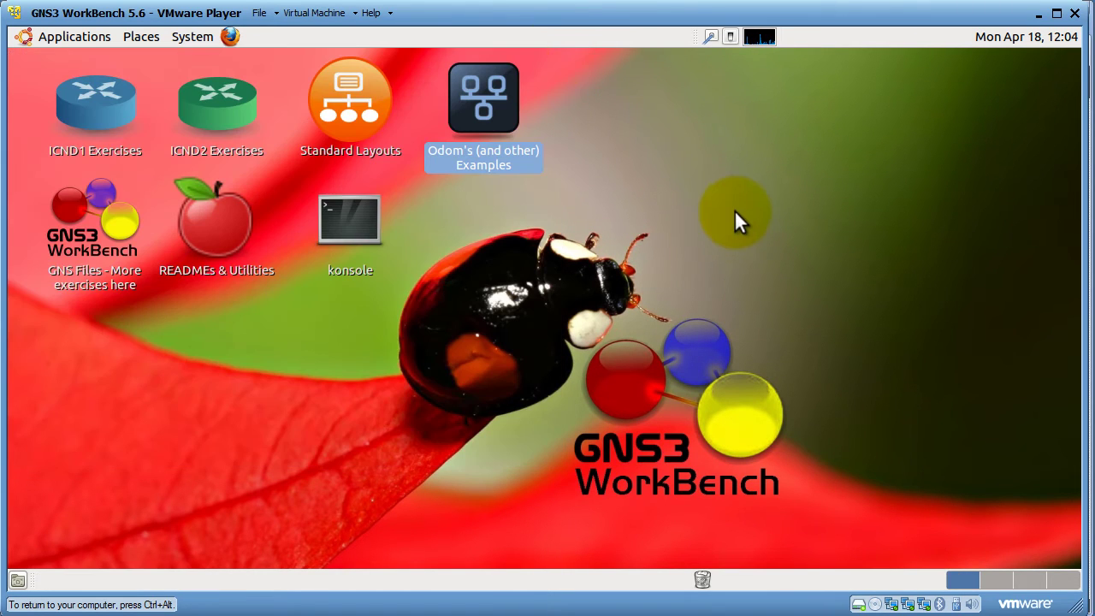
{"action": "left_click", "coordinate": [24, 51]}
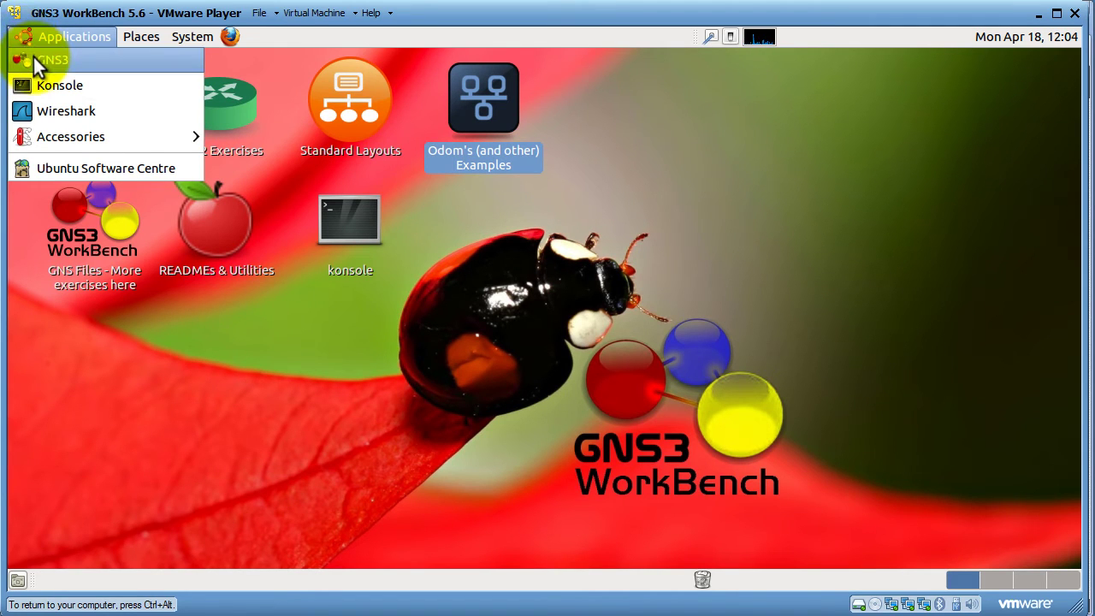
{"action": "left_click", "coordinate": [34, 58]}
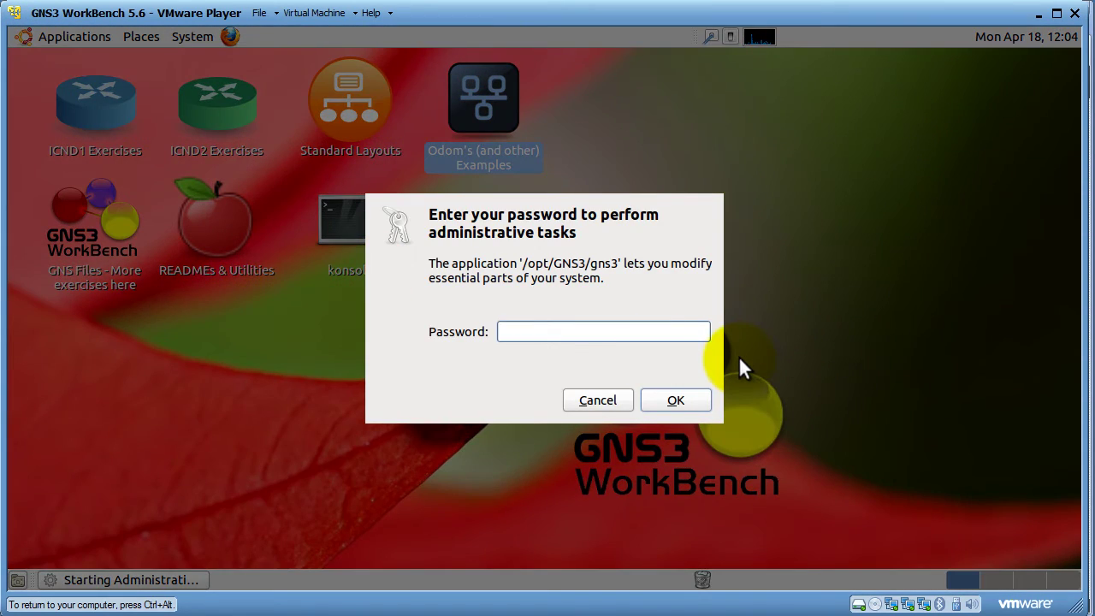
{"action": "type", "text": "•••••"}
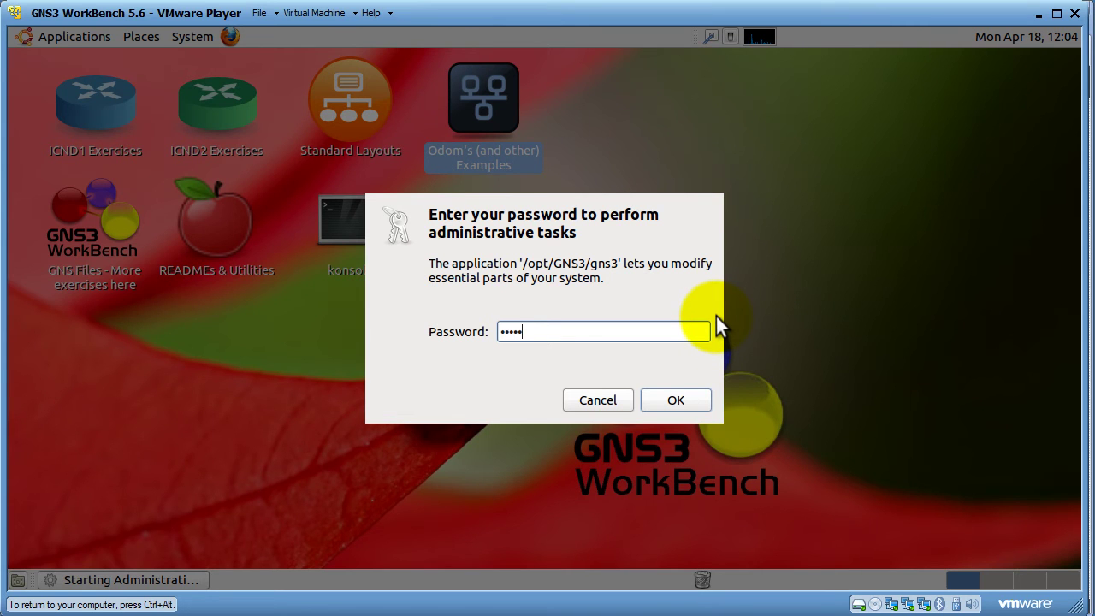
{"action": "type", "text": "•••"}
{"action": "key", "text": "Return"}
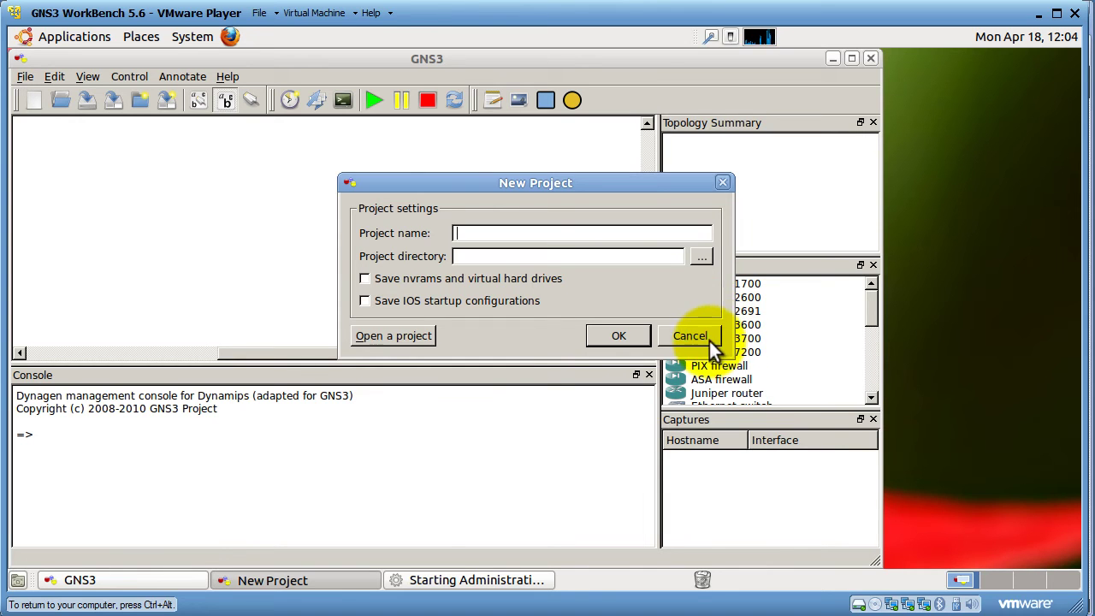
Cancel New Project, widen the GNS3 window, and close the Topology Summary, Captures and Console docks
{"action": "left_click", "coordinate": [709, 340]}
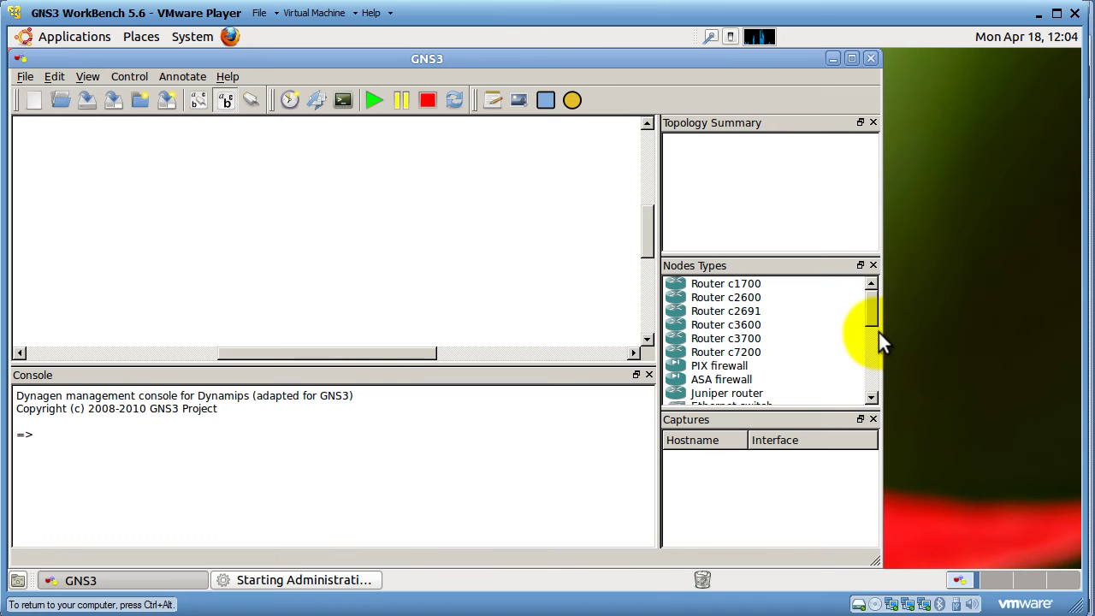
{"action": "left_click_drag", "start_coordinate": [871, 333], "coordinate": [1070, 335]}
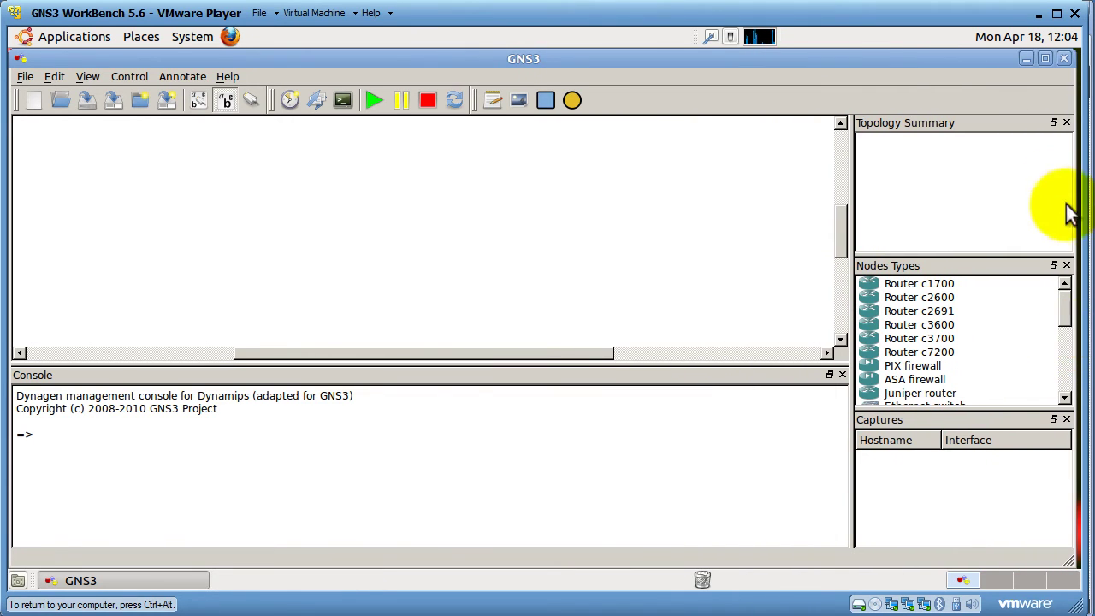
{"action": "left_click", "coordinate": [1067, 123]}
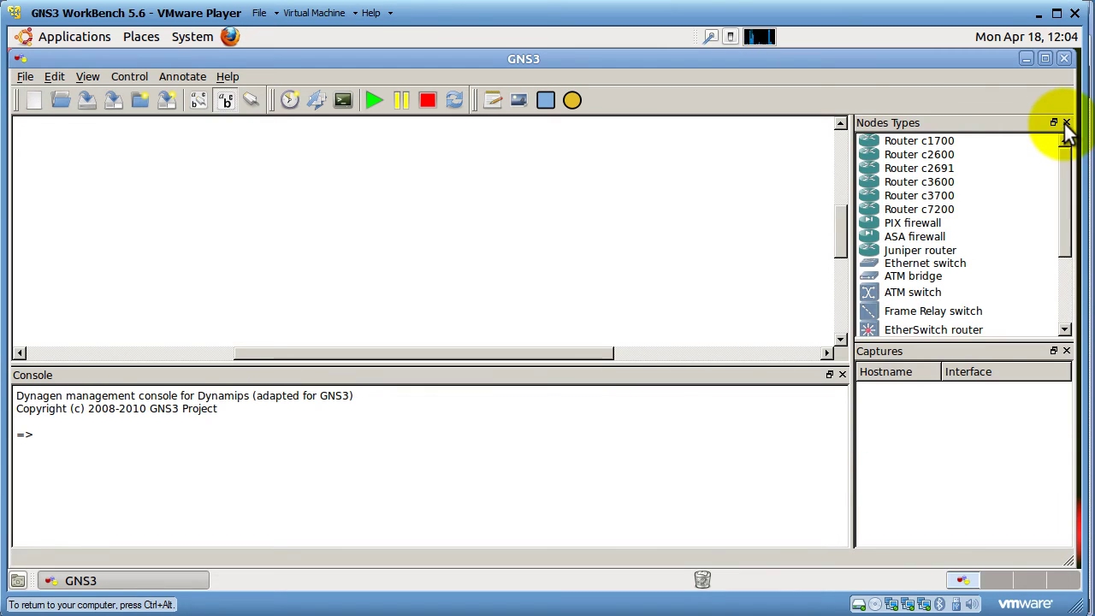
{"action": "left_click", "coordinate": [1066, 351]}
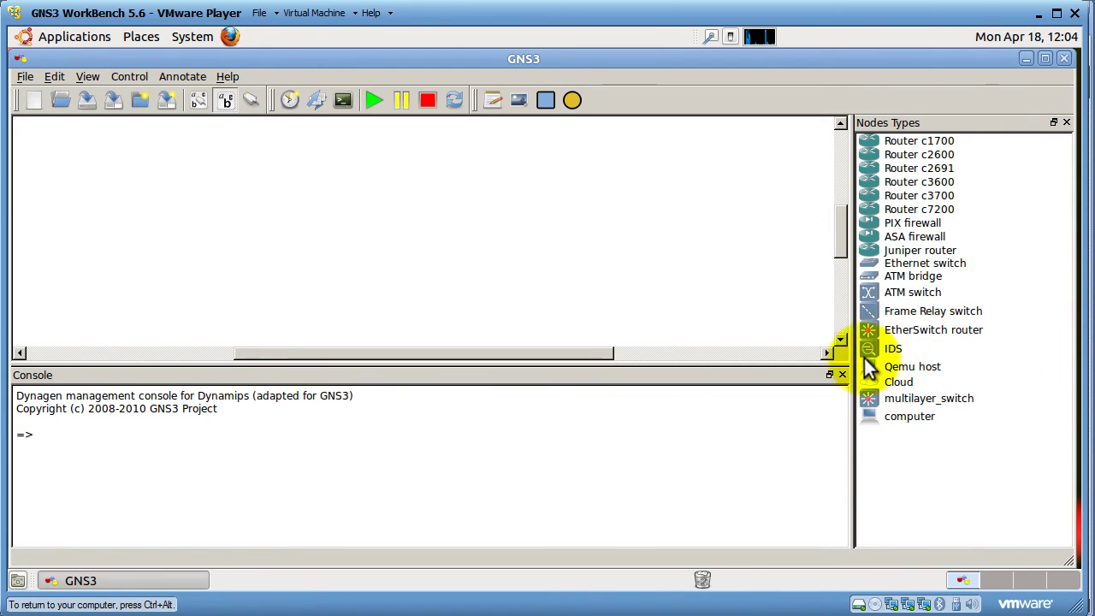
{"action": "left_click", "coordinate": [843, 375]}
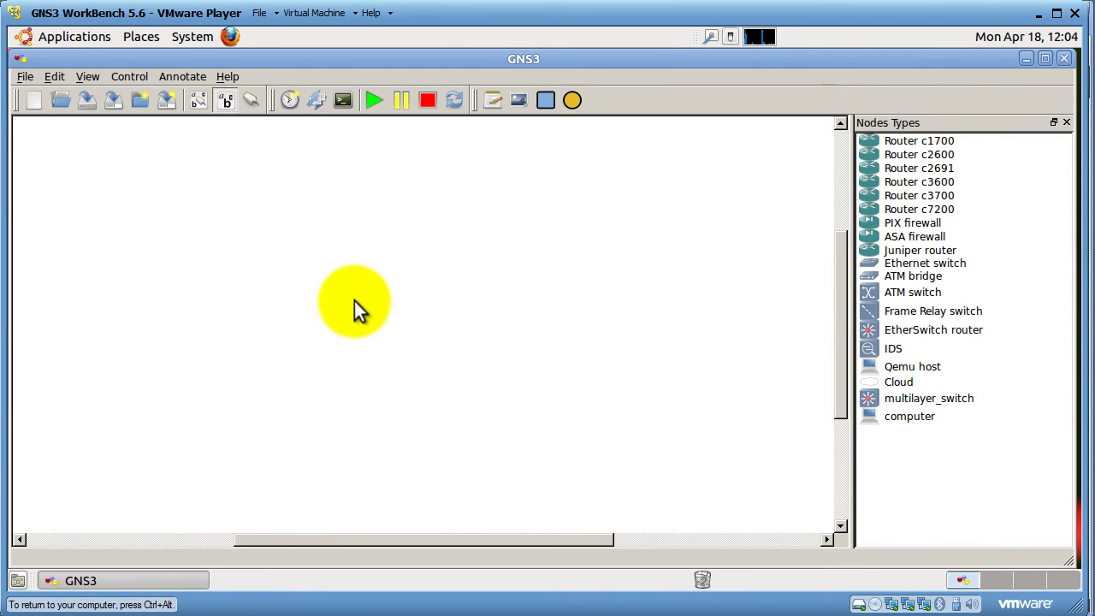
Check which dock panels the View menu shows, then go to the Edit menu
{"action": "left_click", "coordinate": [94, 77]}
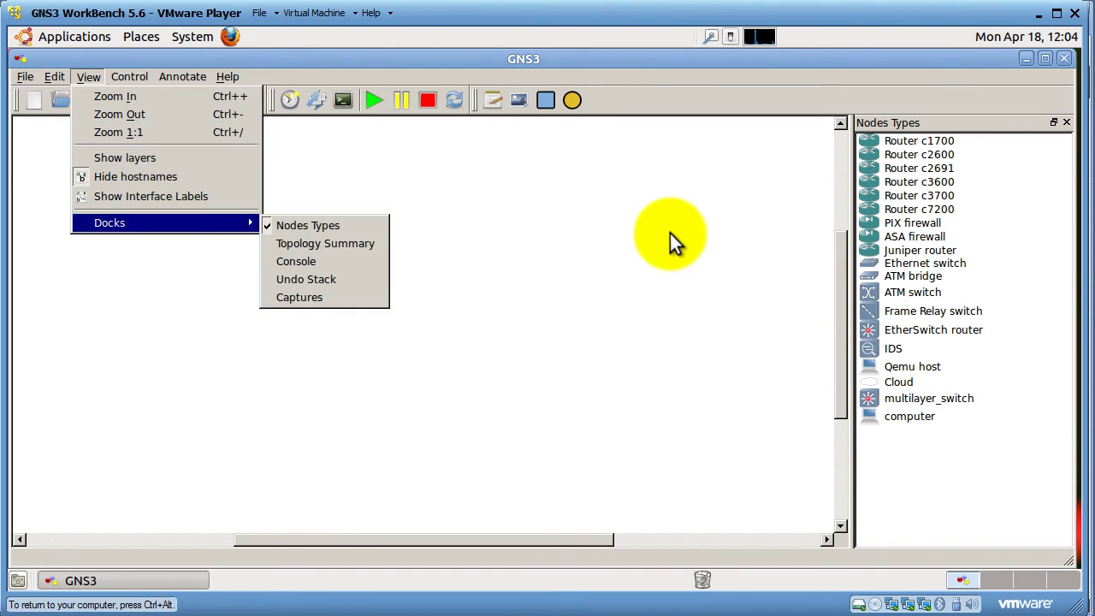
{"action": "left_click", "coordinate": [670, 233]}
{"action": "left_click", "coordinate": [57, 77]}
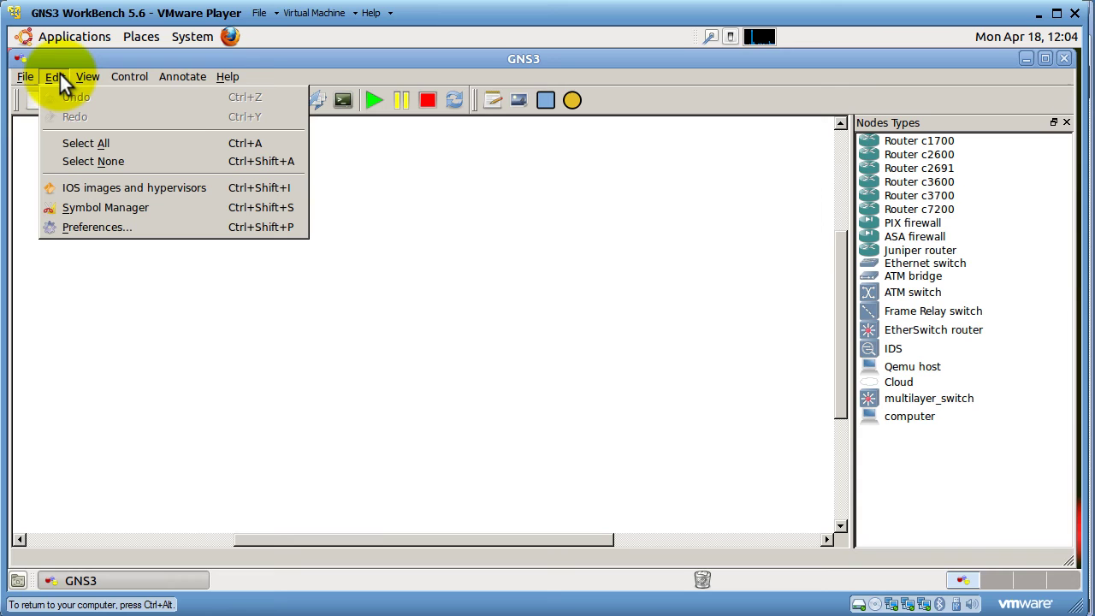
Replace the c2600 IOS image entry with c3725-adventerprisek9-mz.124-15.T5.bin and save
{"action": "left_click", "coordinate": [94, 183]}
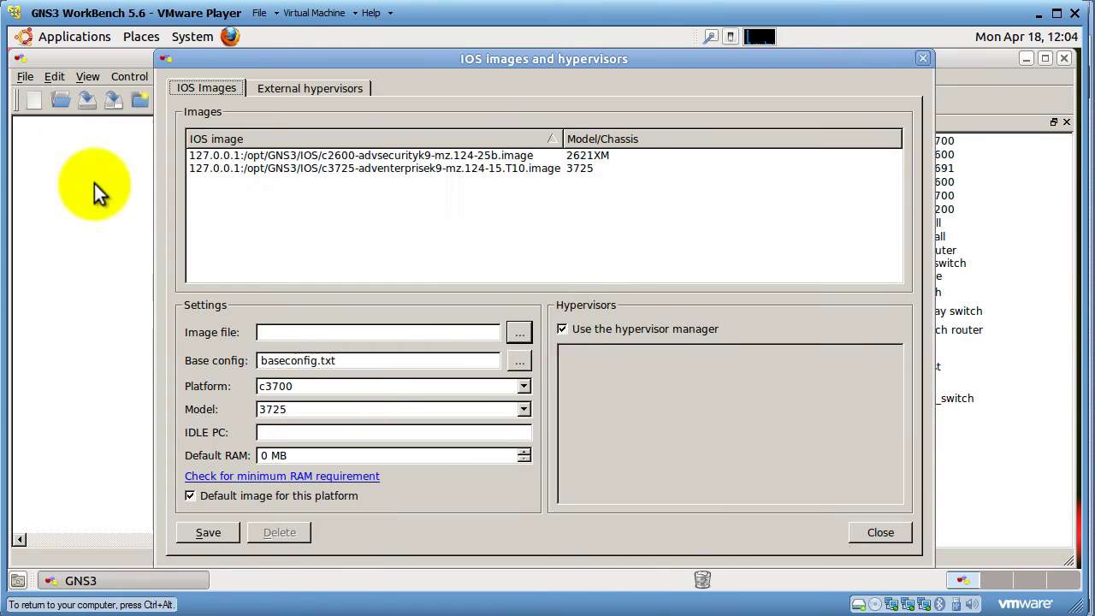
{"action": "left_click", "coordinate": [493, 157]}
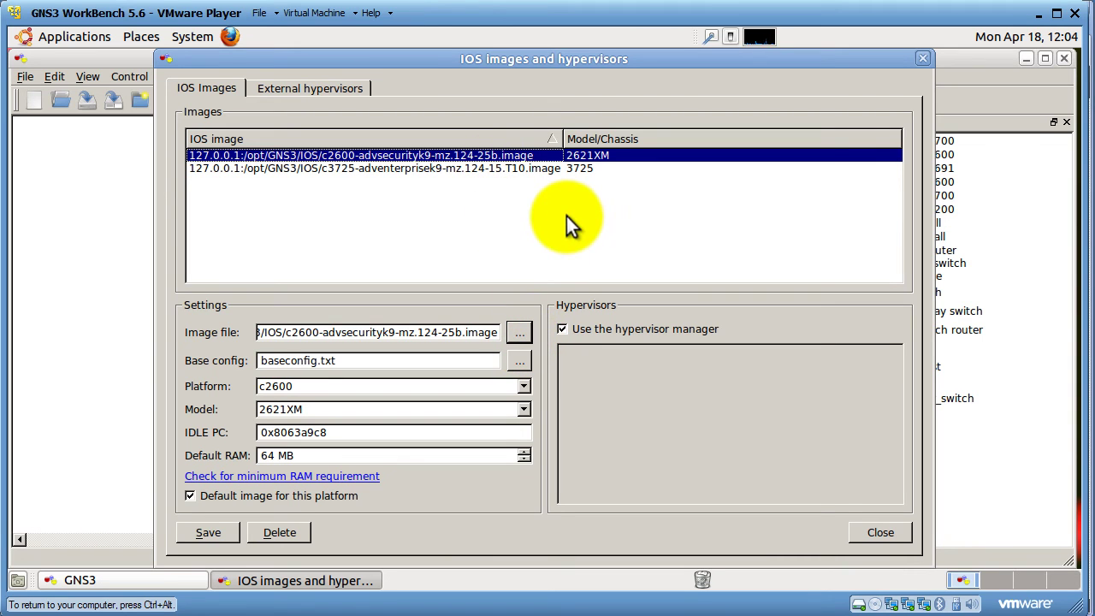
{"action": "left_click", "coordinate": [265, 535]}
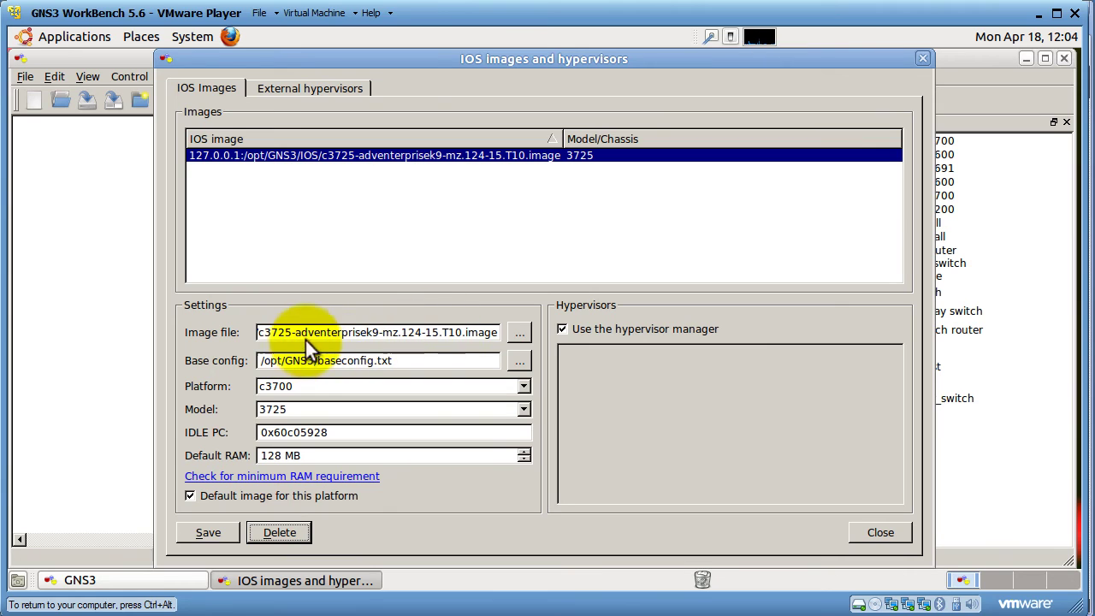
{"action": "left_click", "coordinate": [522, 335]}
{"action": "left_click", "coordinate": [495, 193]}
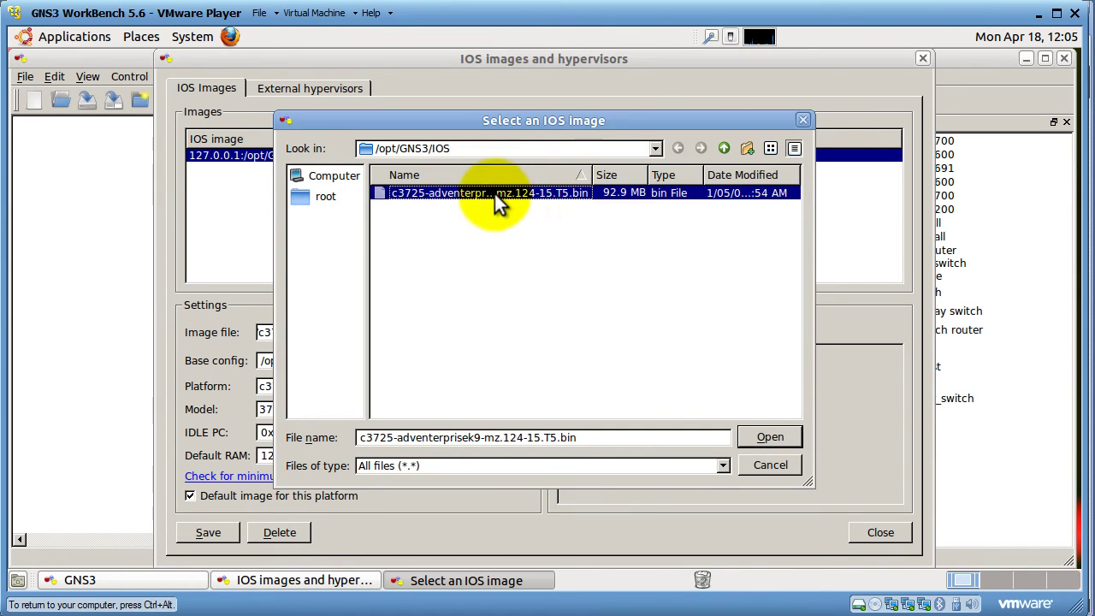
{"action": "left_click", "coordinate": [786, 437]}
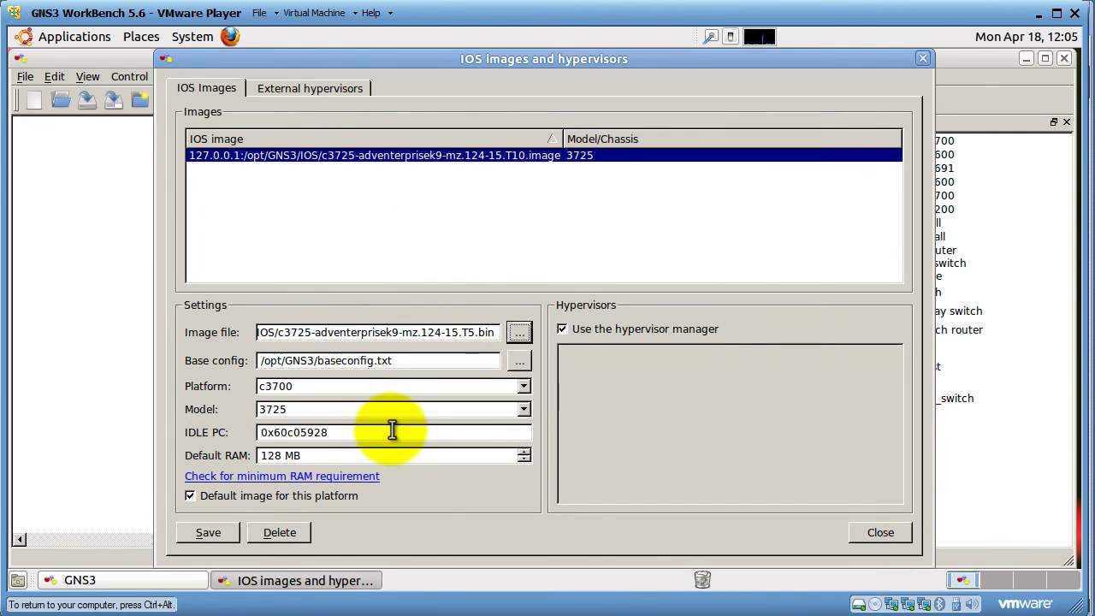
{"action": "left_click", "coordinate": [197, 539]}
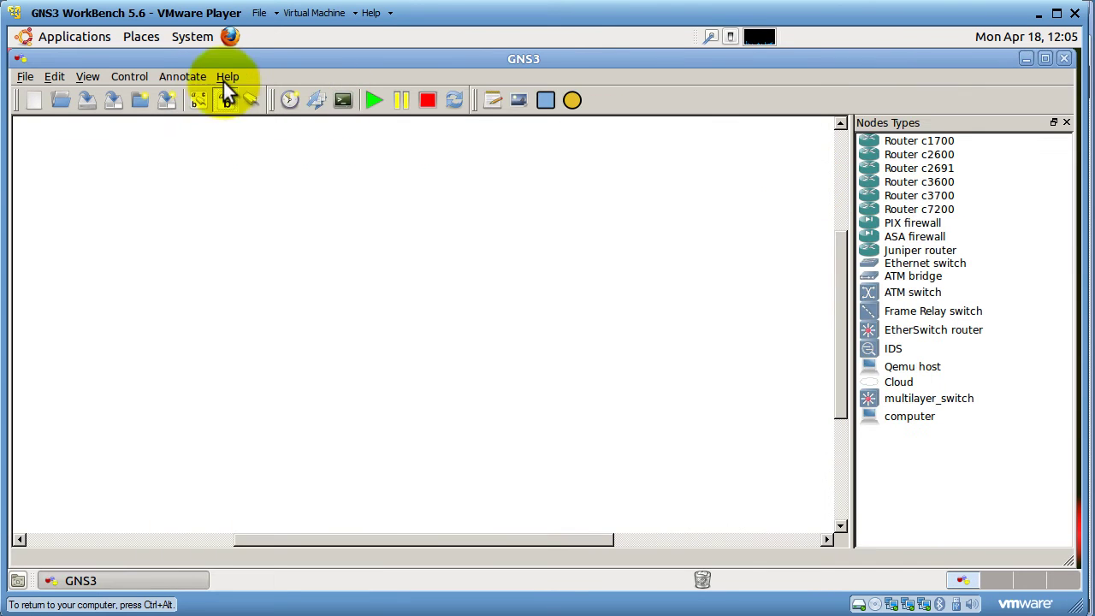
Enable 'Always use manual mode when adding links' in GNS3 Preferences
{"action": "left_click", "coordinate": [58, 78]}
{"action": "left_click", "coordinate": [112, 234]}
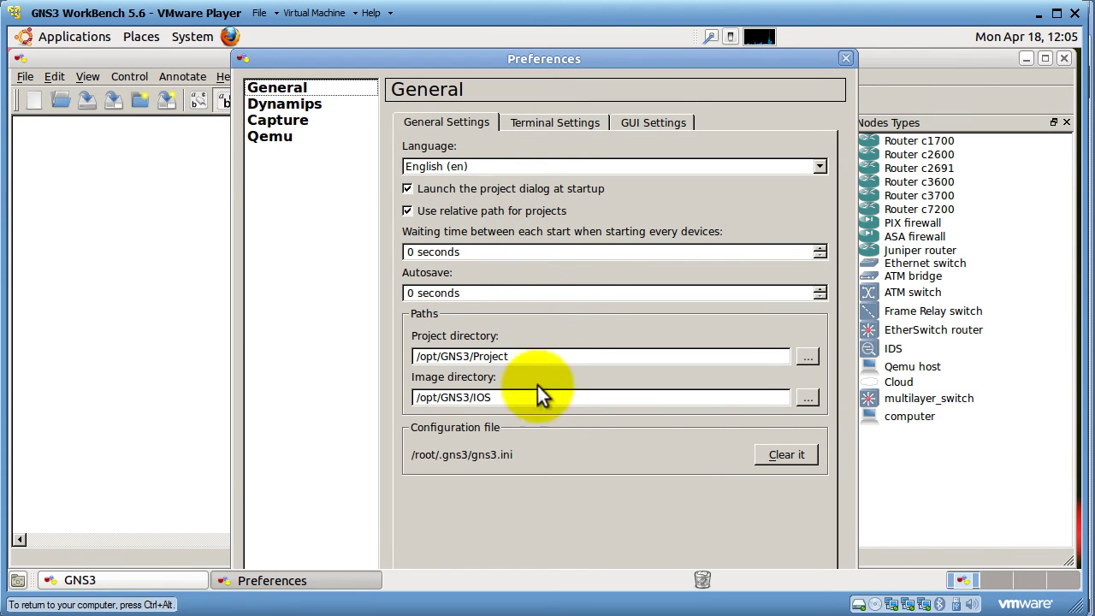
{"action": "left_click", "coordinate": [543, 124]}
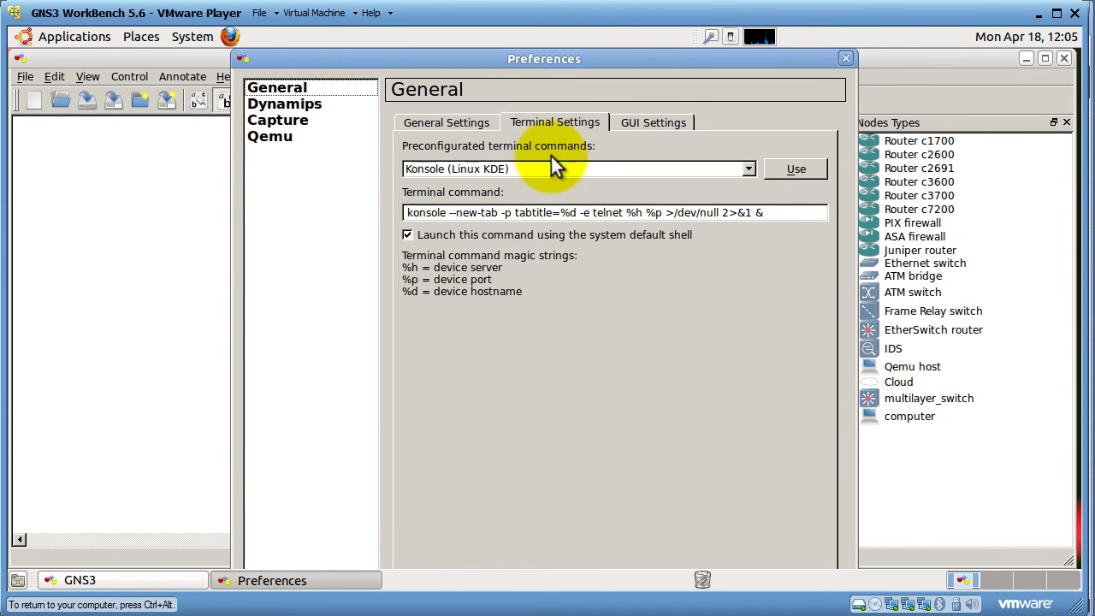
{"action": "left_click", "coordinate": [653, 122]}
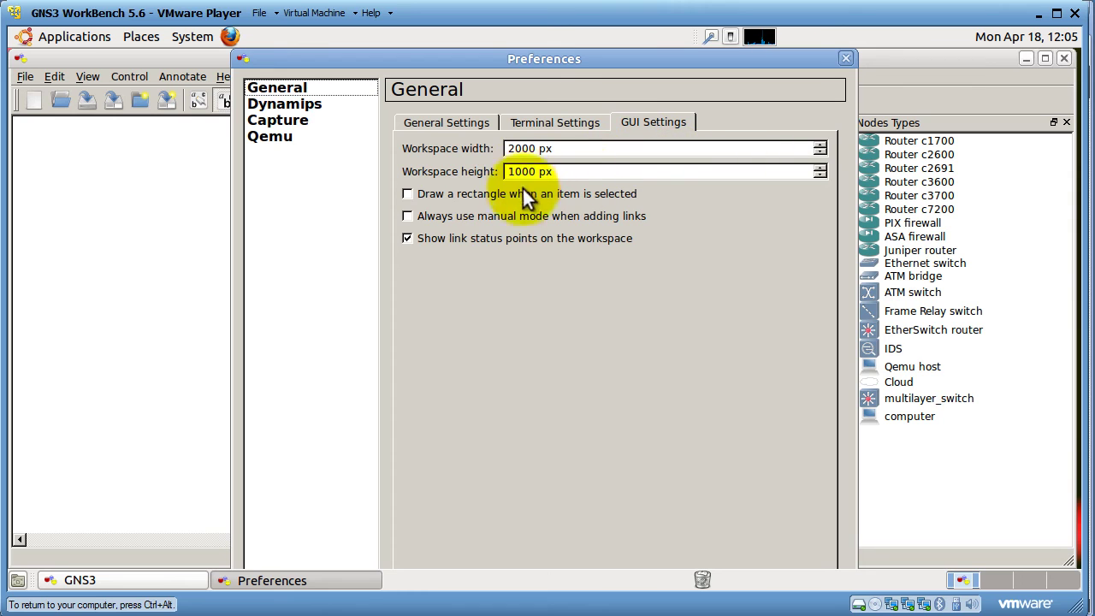
{"action": "left_click", "coordinate": [439, 214]}
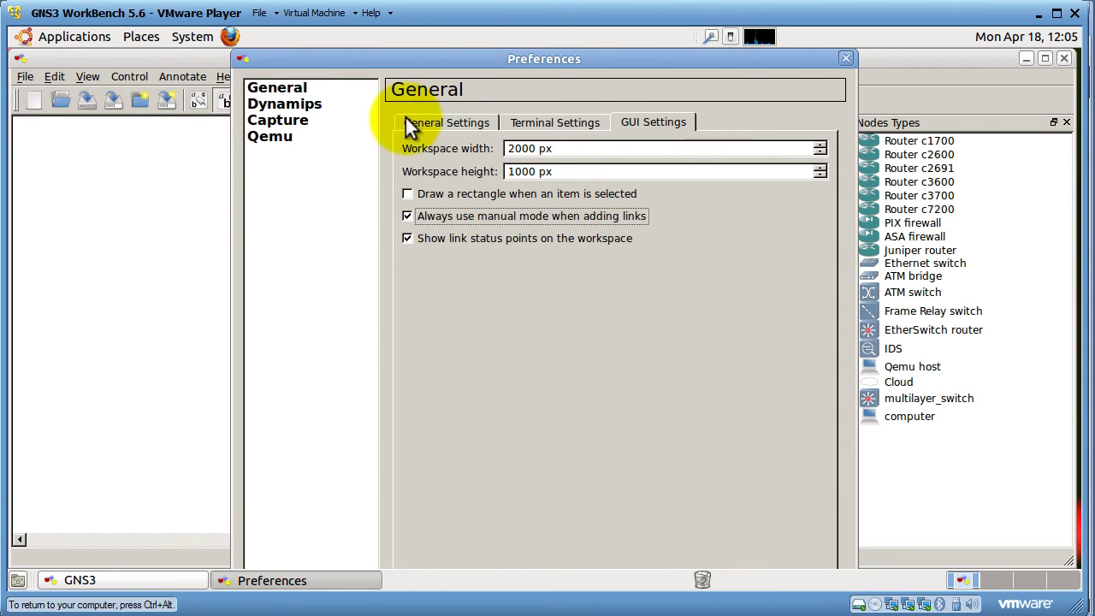
Test that Dynamips starts successfully, then close Preferences
{"action": "left_click", "coordinate": [302, 107]}
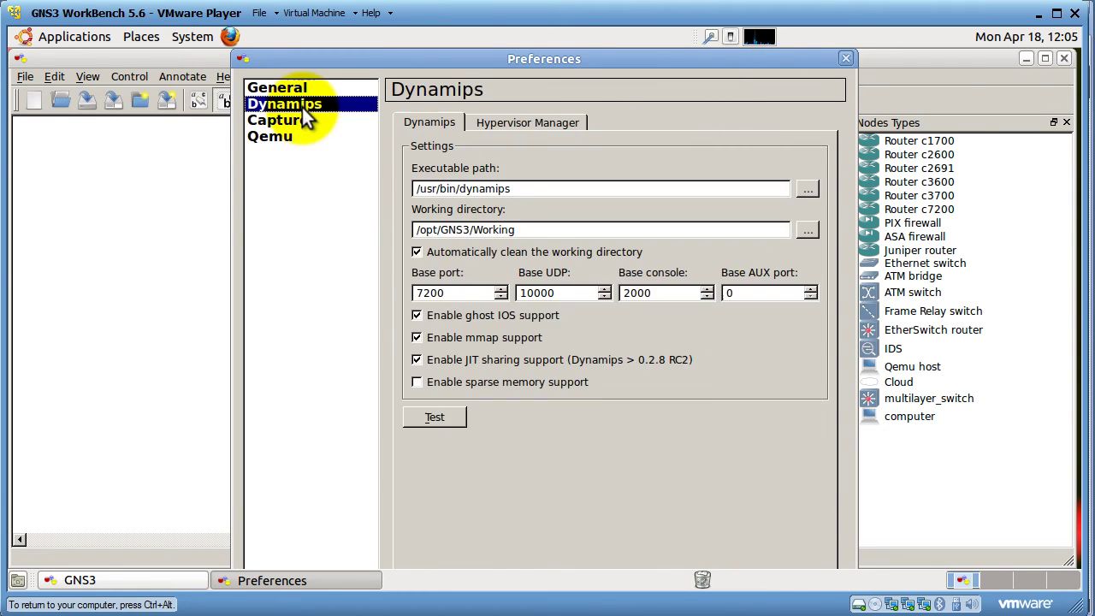
{"action": "left_click", "coordinate": [433, 419]}
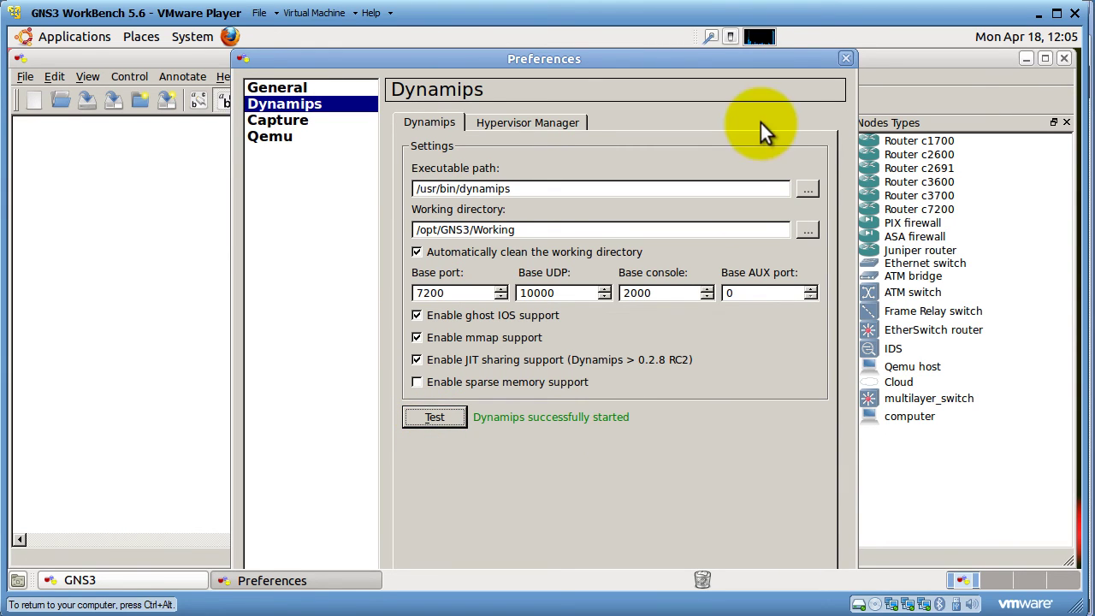
{"action": "left_click_drag", "start_coordinate": [761, 67], "coordinate": [749, 33]}
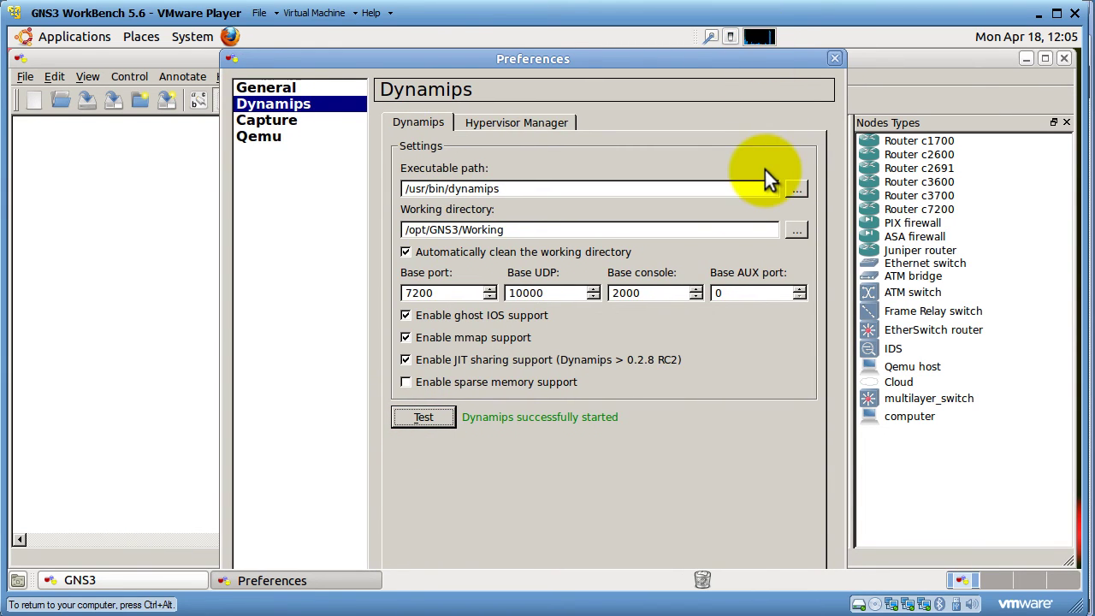
{"action": "left_click", "coordinate": [834, 58]}
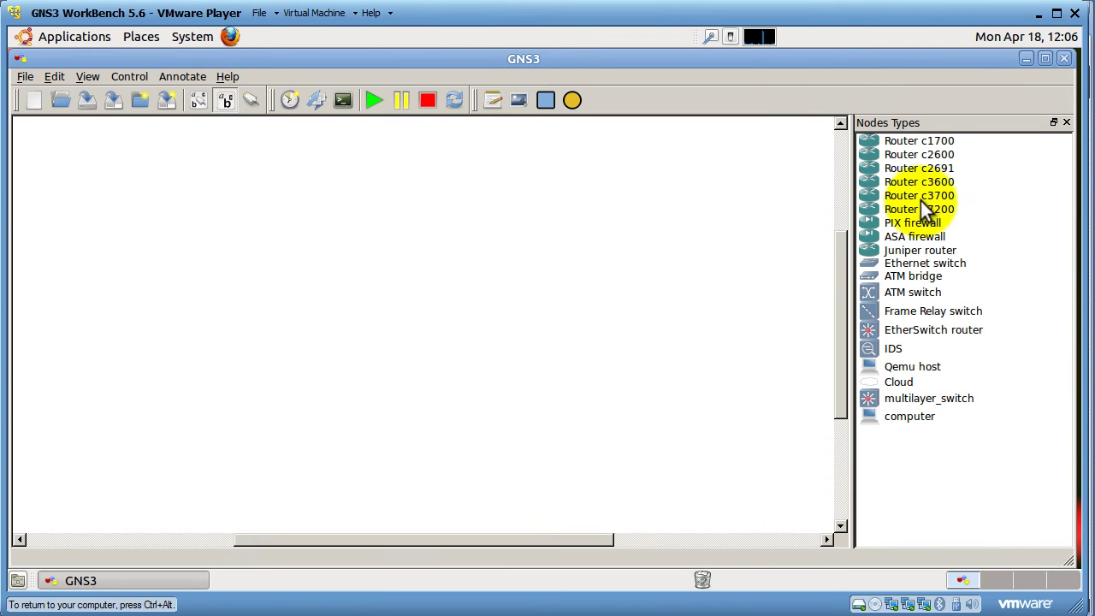
Add c3700 routers R1 and R2 and link R1 f0/0 to R2 f0/0 manually
{"action": "left_click_drag", "start_coordinate": [920, 196], "coordinate": [214, 353]}
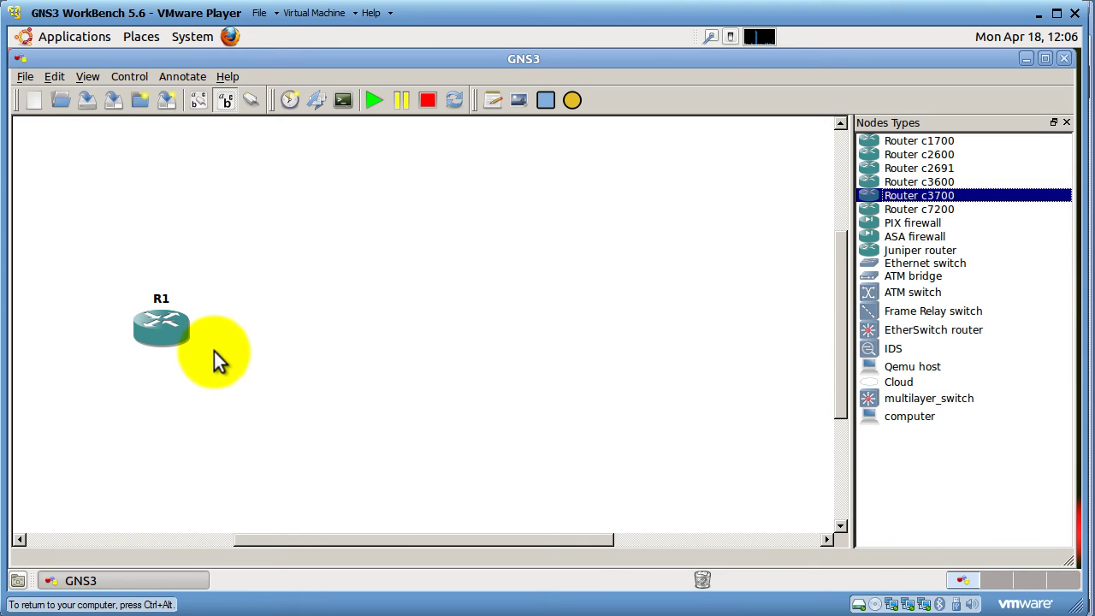
{"action": "left_click_drag", "start_coordinate": [923, 198], "coordinate": [535, 340]}
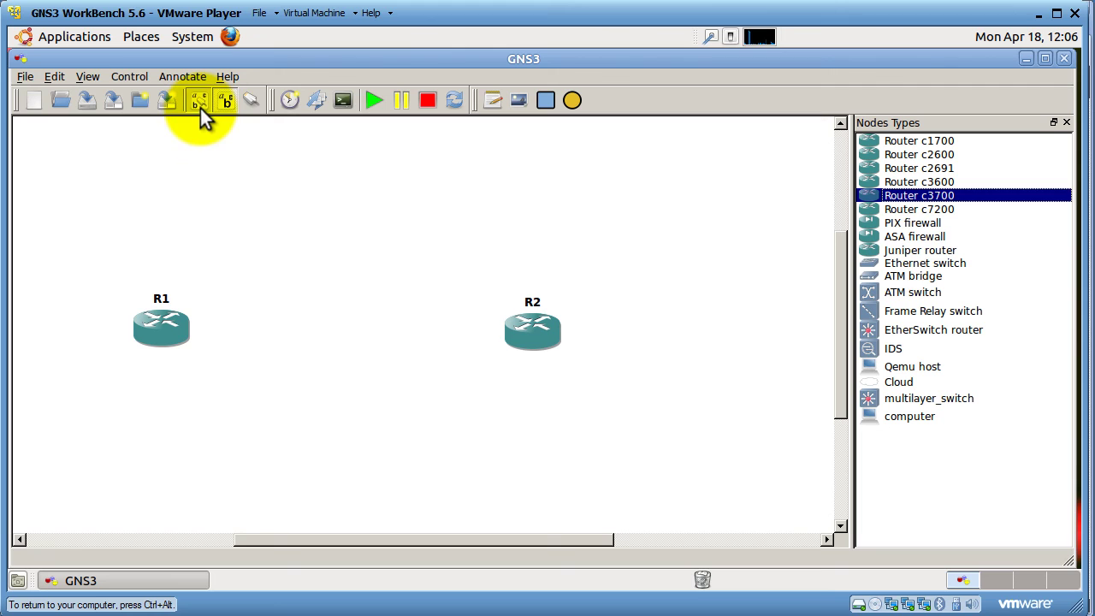
{"action": "left_click", "coordinate": [252, 100]}
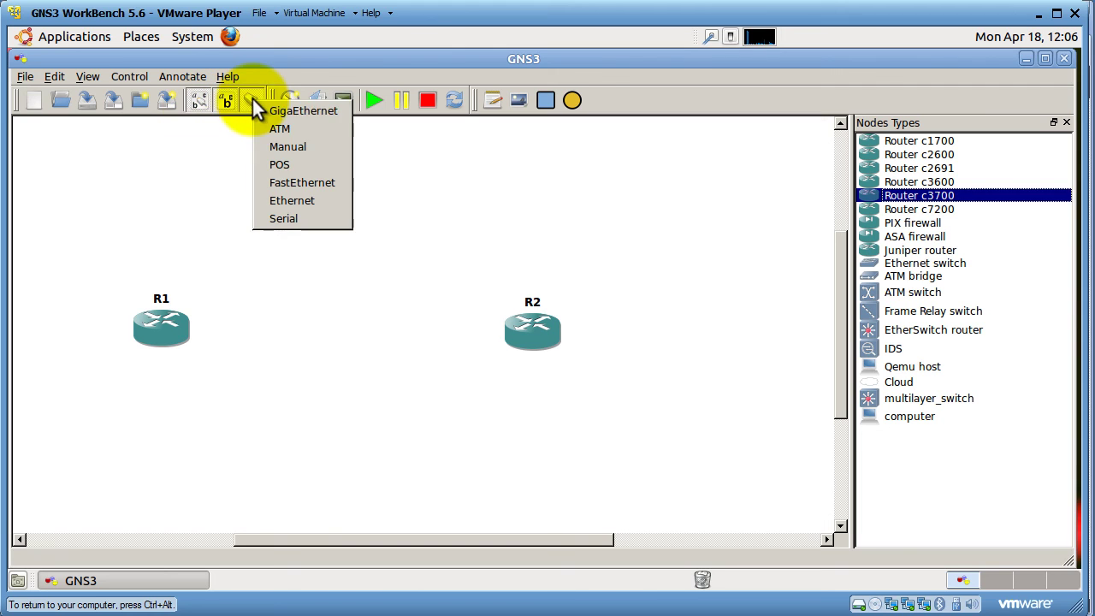
{"action": "left_click", "coordinate": [284, 147]}
{"action": "left_click", "coordinate": [162, 328]}
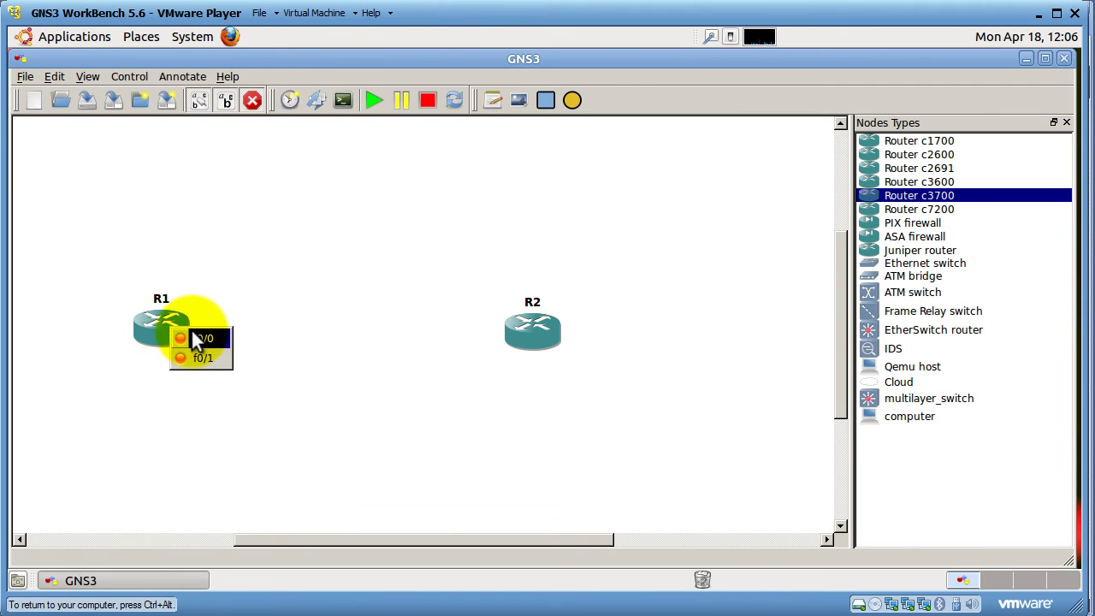
{"action": "left_click", "coordinate": [178, 338]}
{"action": "left_click", "coordinate": [524, 328]}
{"action": "left_click", "coordinate": [557, 338]}
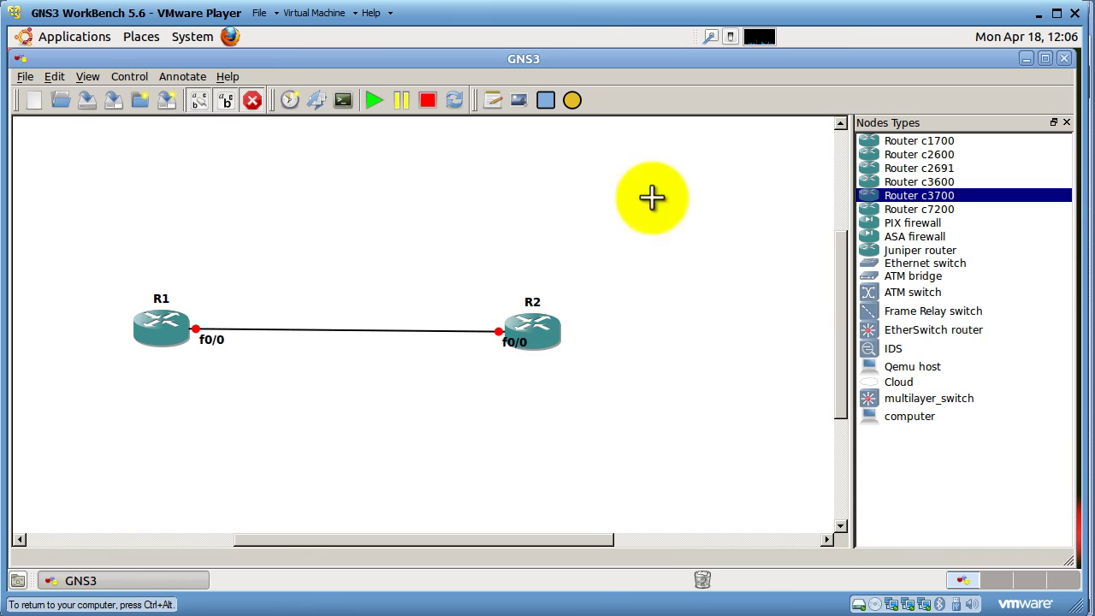
{"action": "left_click", "coordinate": [251, 101]}
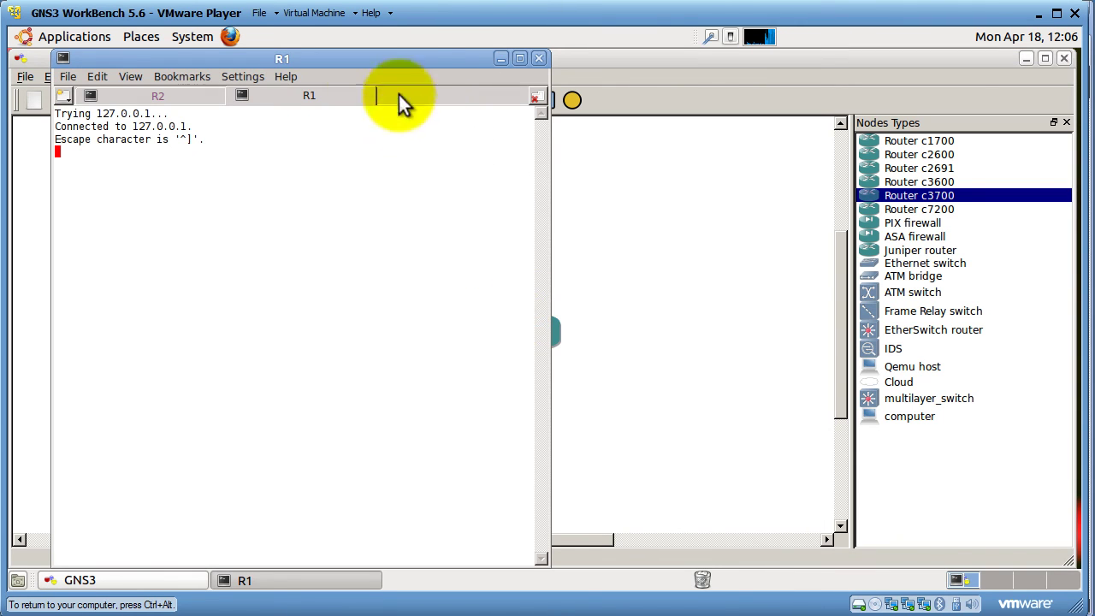
Reorder the Konsole tabs so R1 precedes R2 and maximize the console window
{"action": "left_click_drag", "start_coordinate": [357, 63], "coordinate": [336, 157]}
{"action": "left_click", "coordinate": [158, 186]}
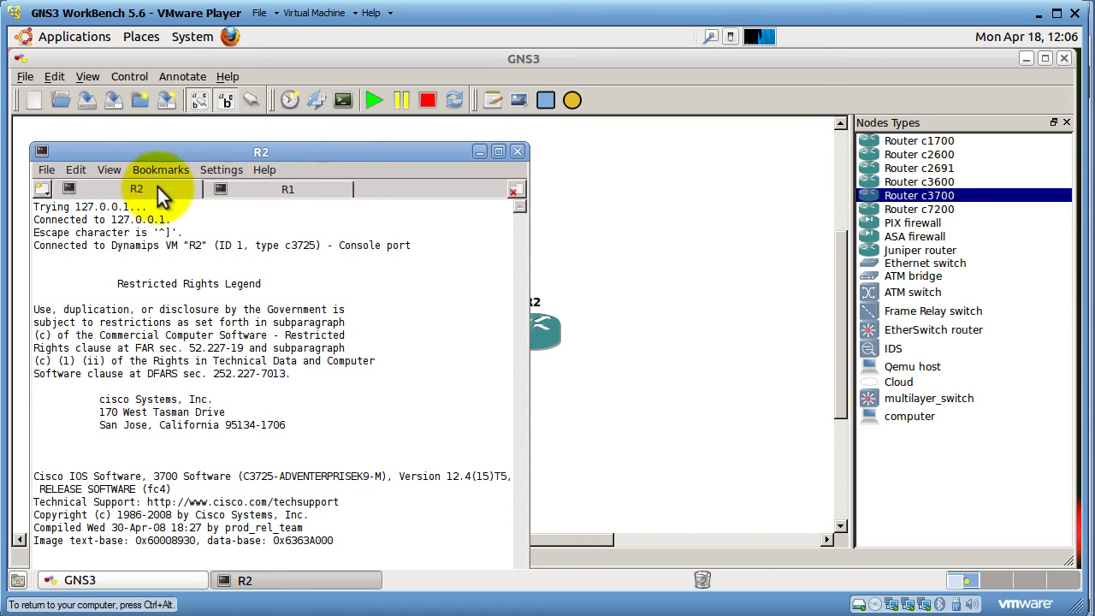
{"action": "left_click_drag", "start_coordinate": [158, 185], "coordinate": [305, 190]}
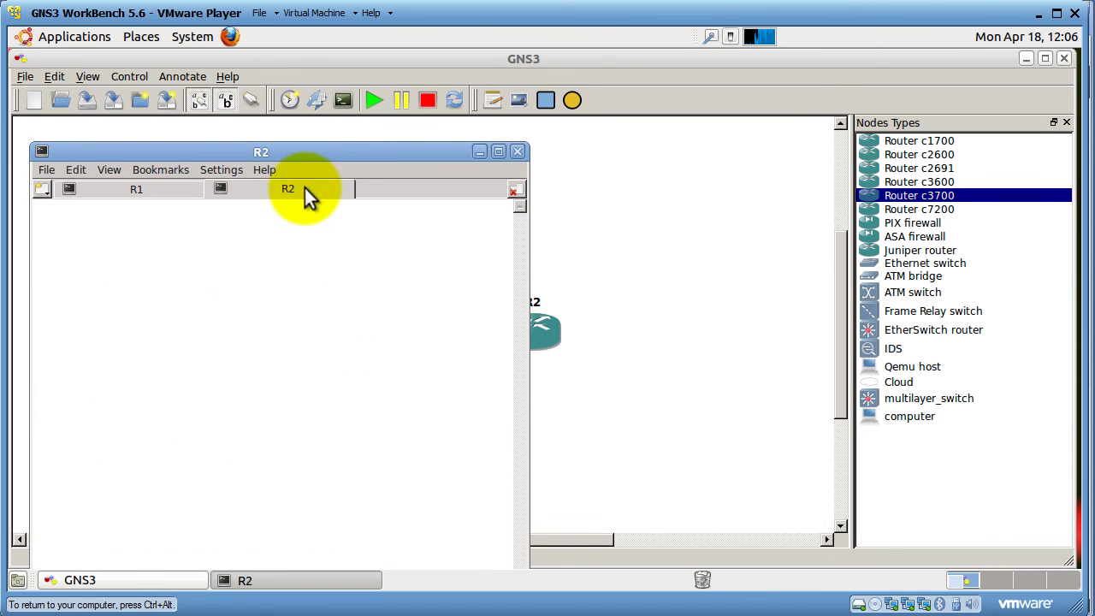
{"action": "left_click_drag", "start_coordinate": [406, 153], "coordinate": [596, 130]}
{"action": "left_click", "coordinate": [353, 168]}
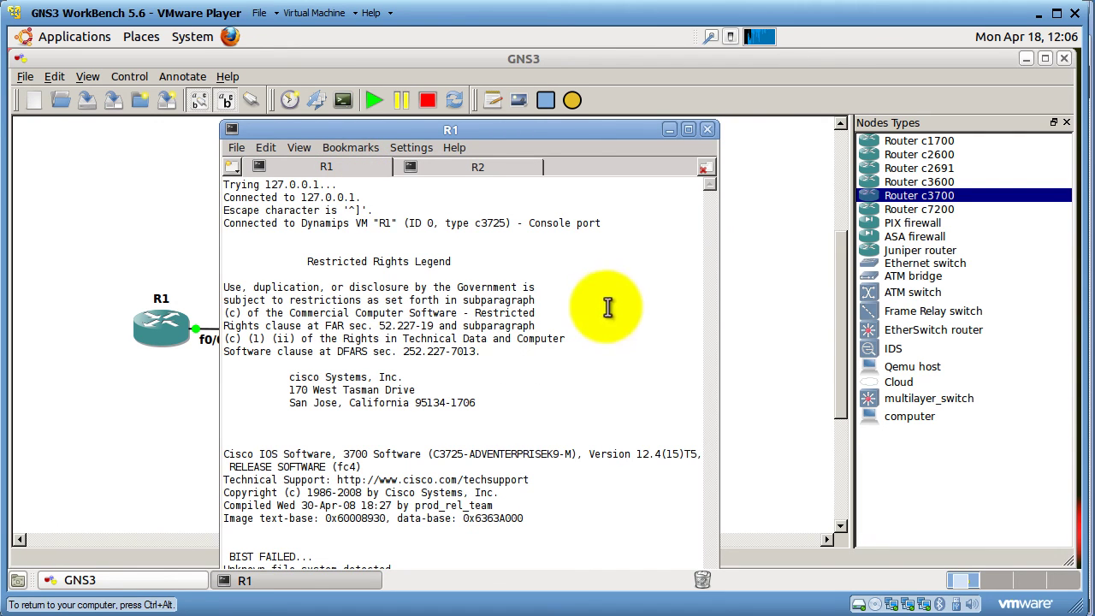
{"action": "left_click", "coordinate": [689, 129]}
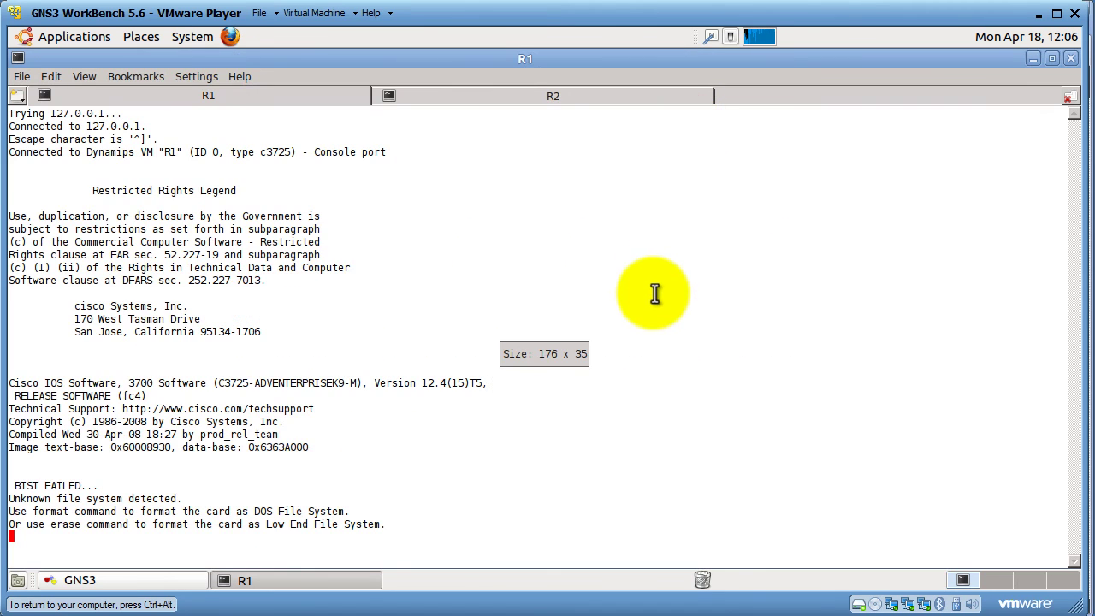
Bring the R1 and R2 consoles to their R1> and R2> prompts
{"action": "left_click", "coordinate": [490, 99]}
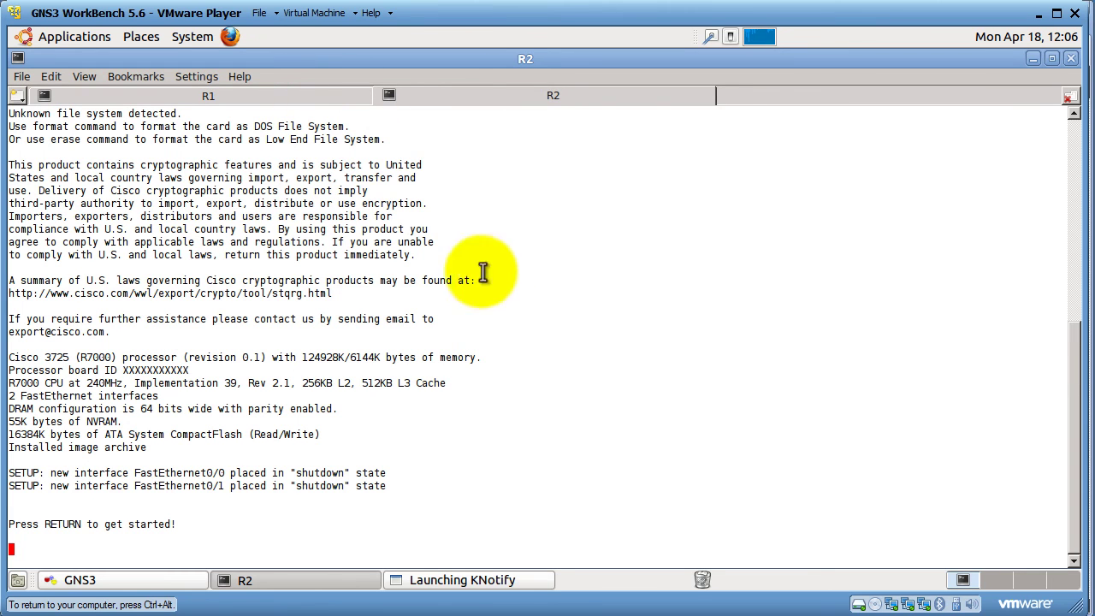
{"action": "left_click", "coordinate": [317, 101]}
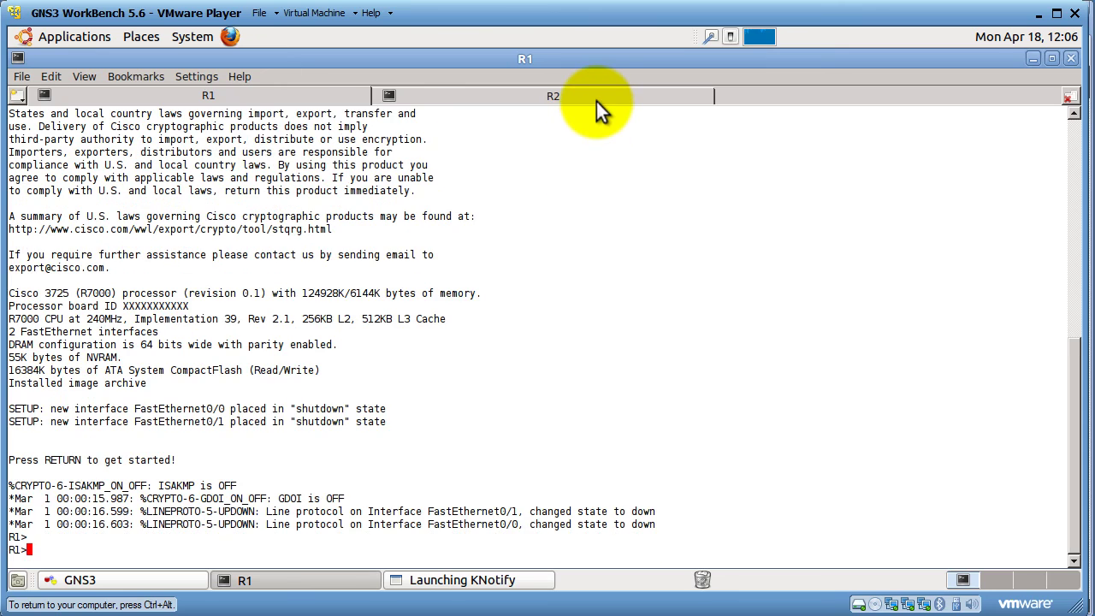
{"action": "left_click", "coordinate": [596, 101]}
{"action": "key", "text": "Return"}
{"action": "key", "text": "Return"}
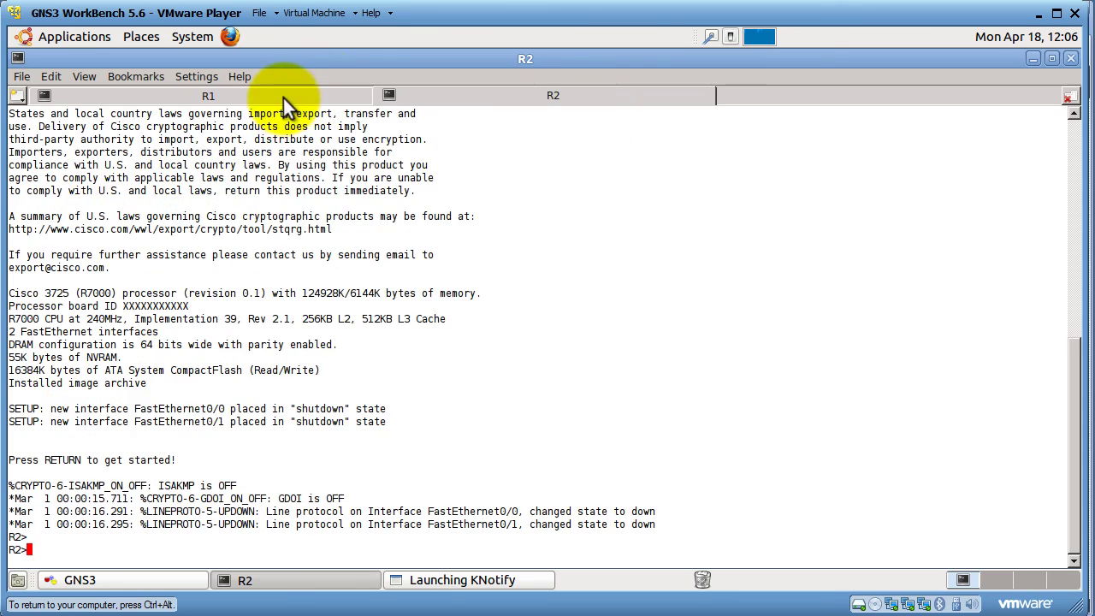
On R1's console, run 'en' then 'show ip int br' to list FastEthernet0/0 and 0/1 status
{"action": "left_click", "coordinate": [286, 104]}
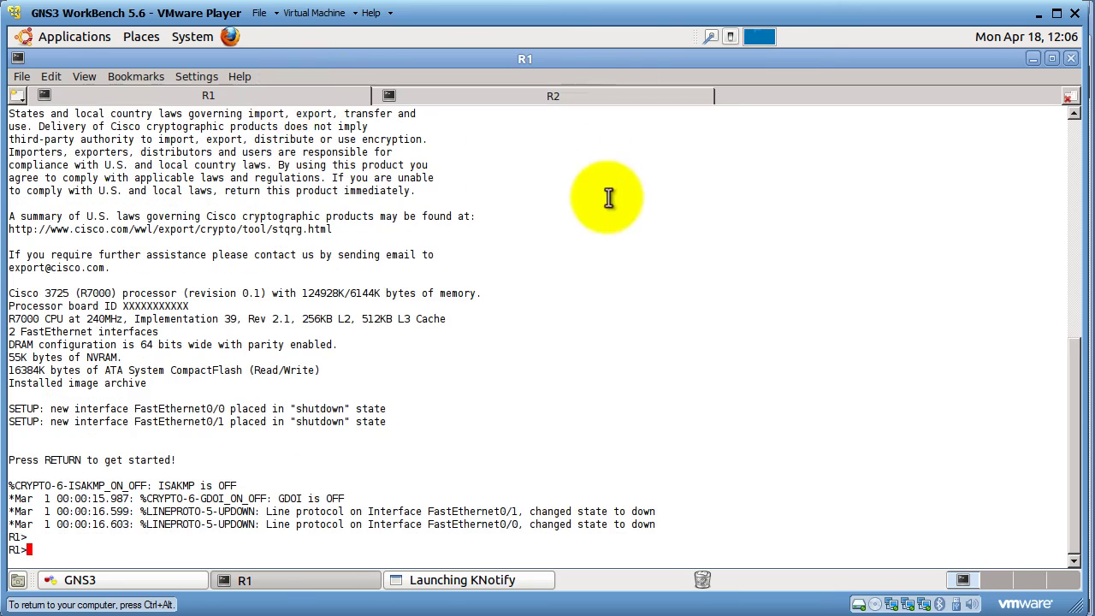
{"action": "type", "text": "en"}
{"action": "key", "text": "Return"}
{"action": "type", "text": "sh"}
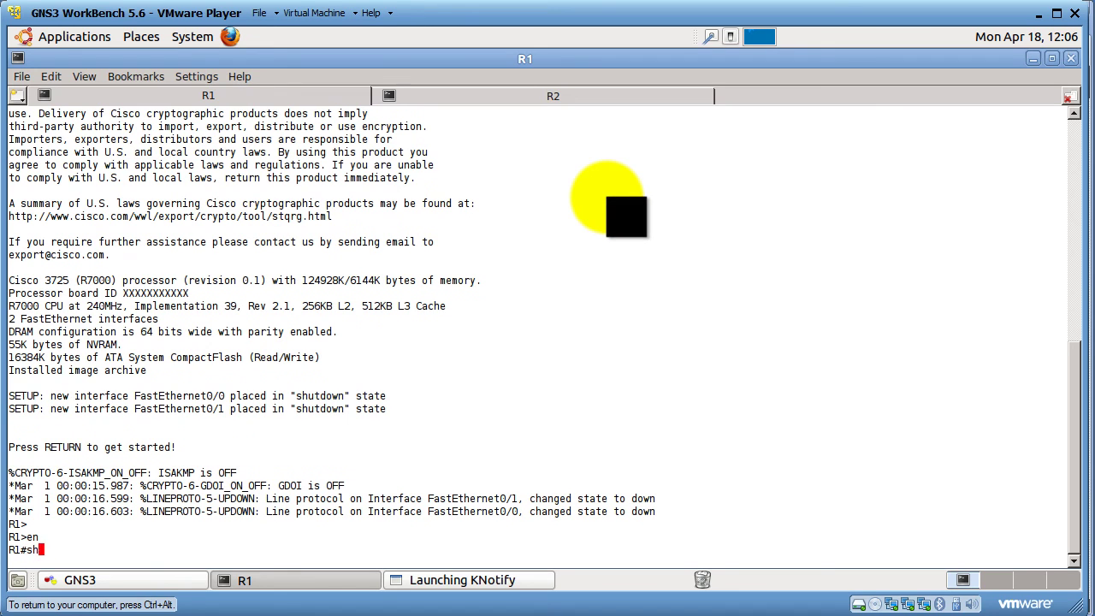
{"action": "type", "text": "ow ip int "}
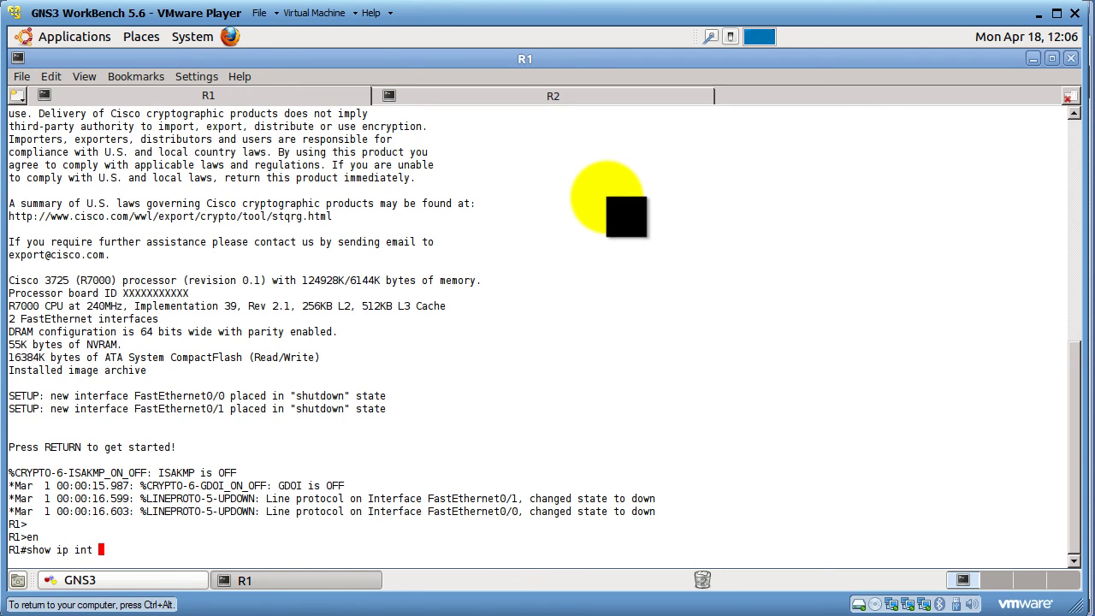
{"action": "type", "text": "br"}
{"action": "key", "text": "Return"}
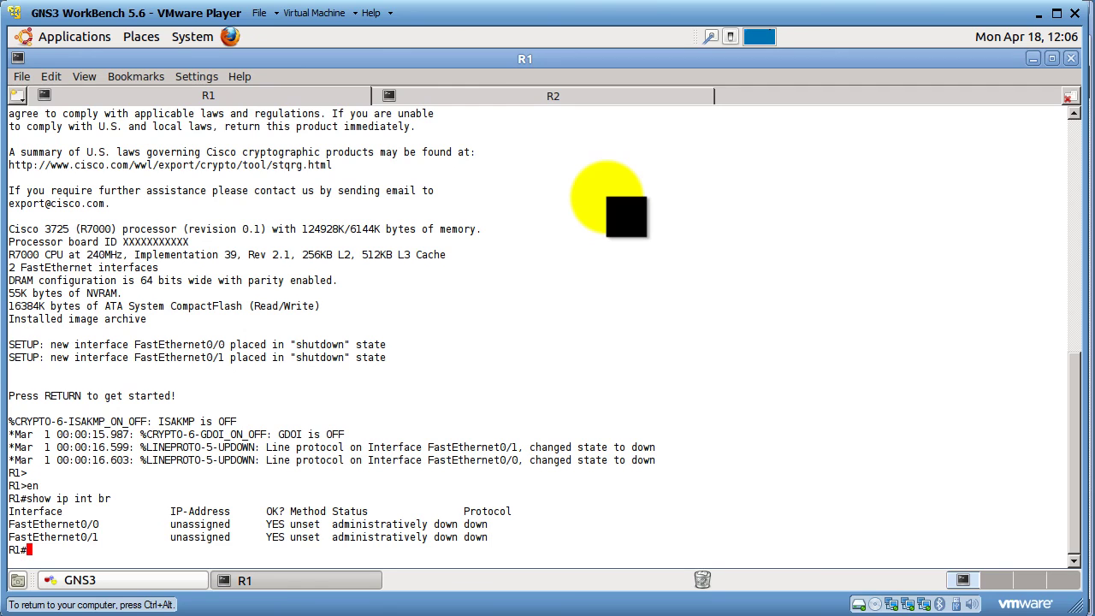